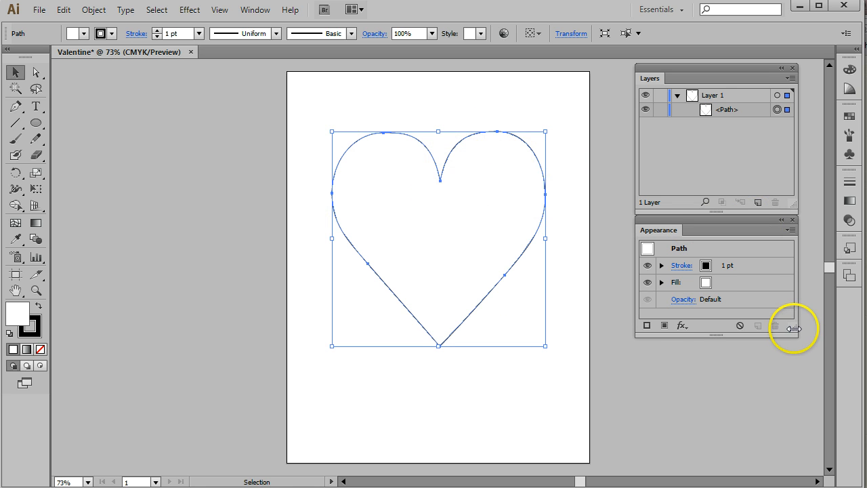
Make the Appearance panel taller
drag(792, 329, 794, 370)
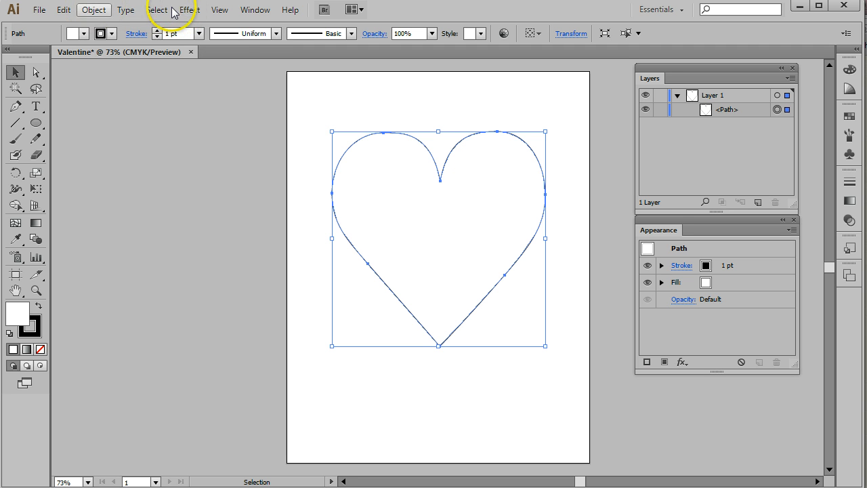
click(93, 11)
mouse_move(116, 290)
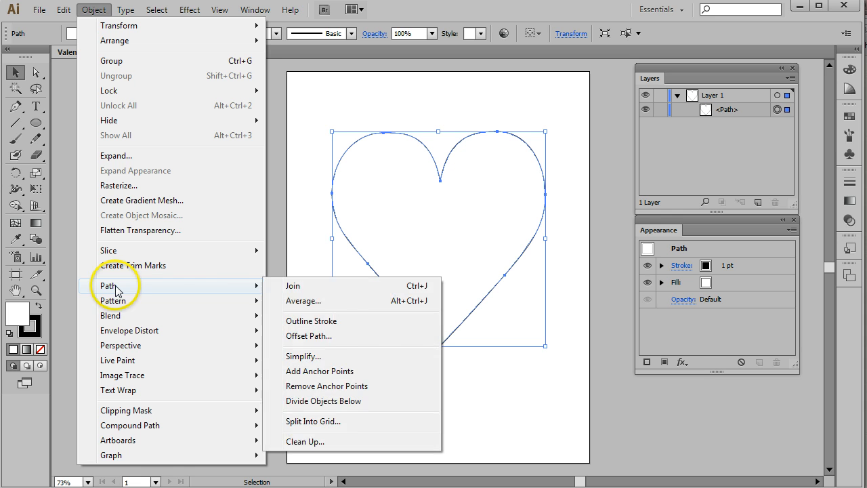
click(326, 337)
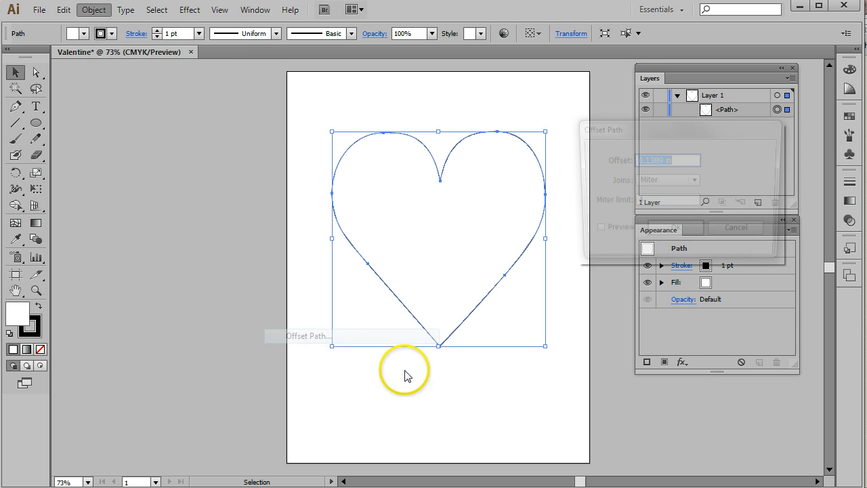
drag(641, 131, 622, 127)
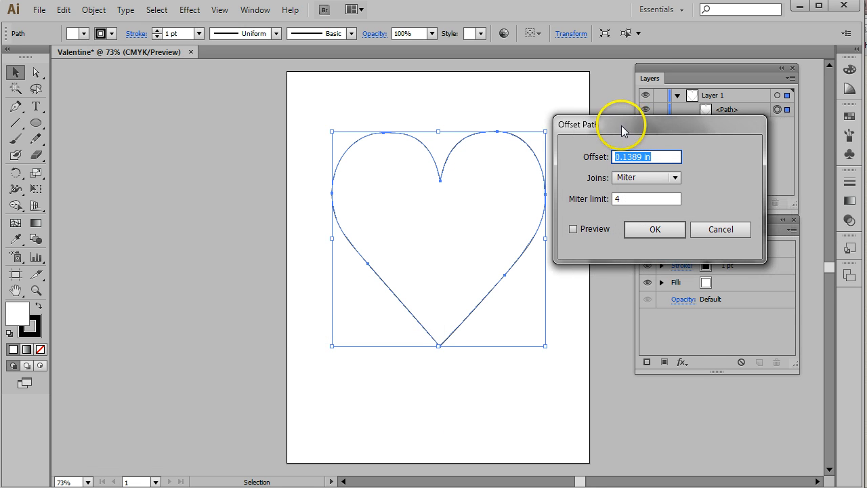
click(573, 230)
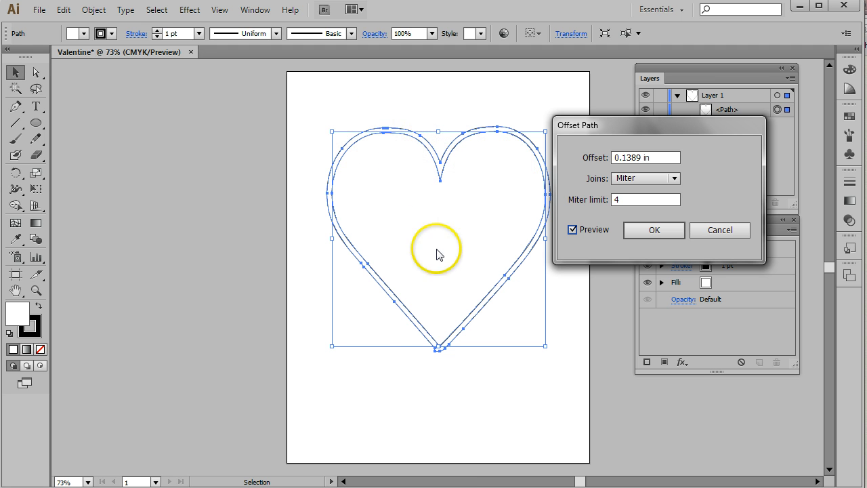
drag(660, 157, 571, 158)
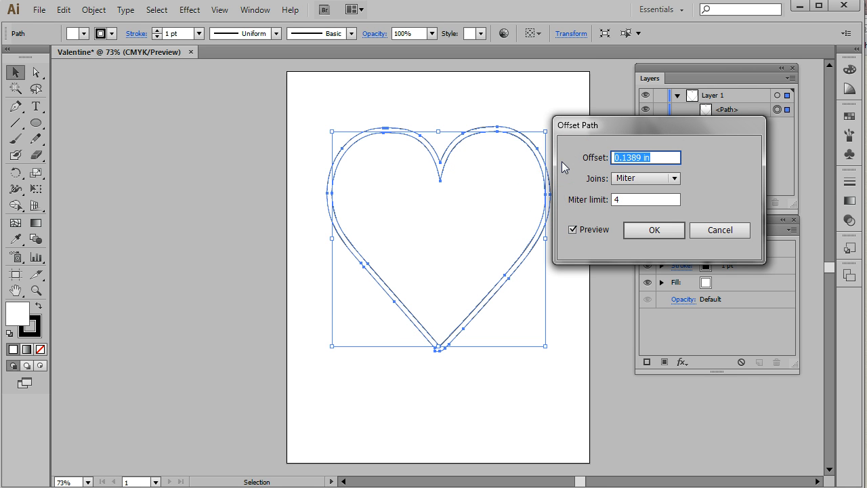
text(-.125)
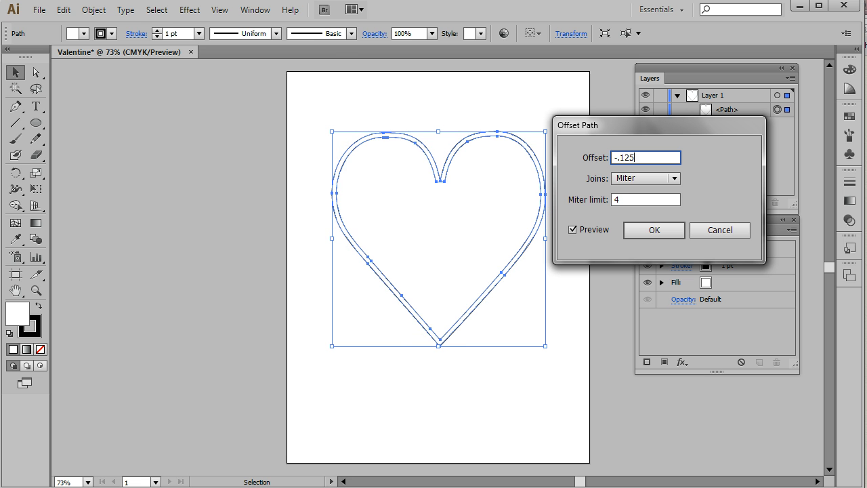
click(653, 201)
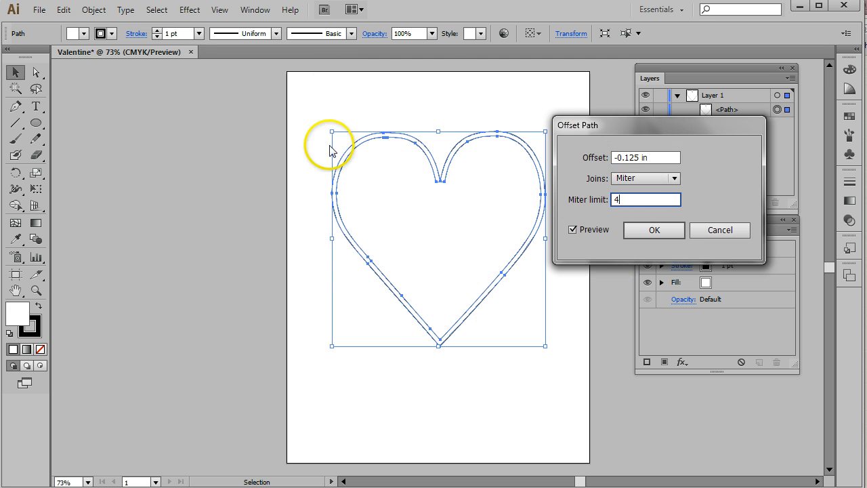
click(675, 178)
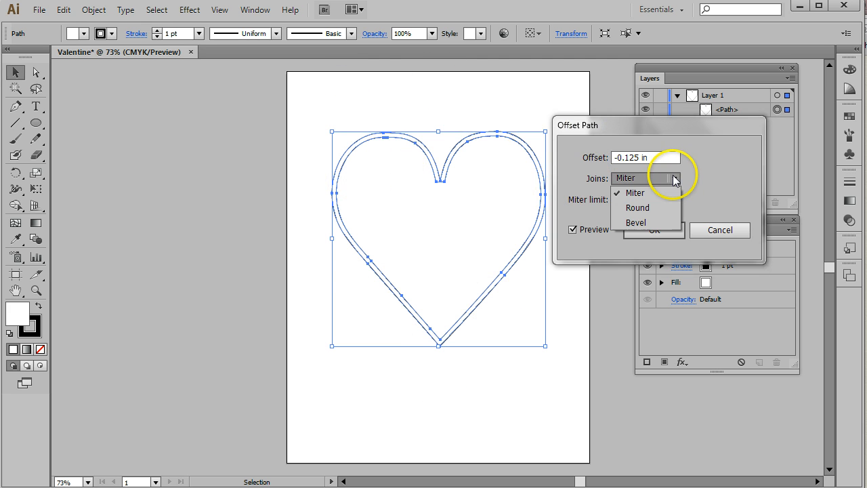
click(651, 210)
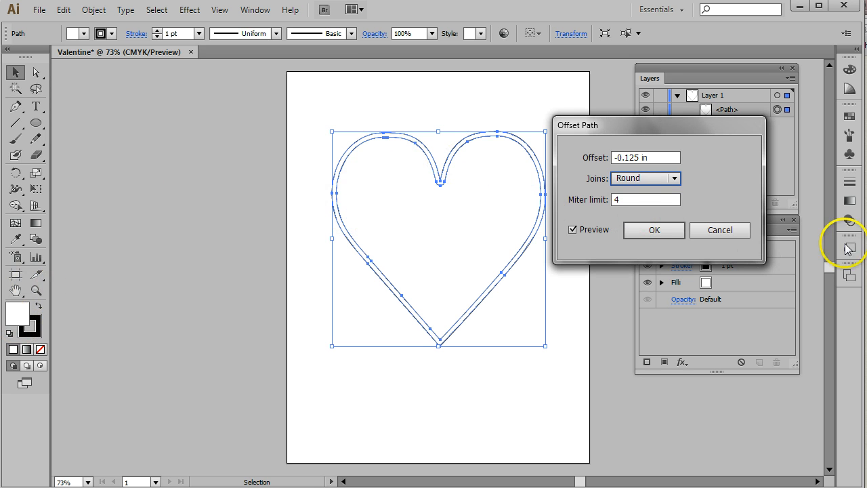
click(715, 230)
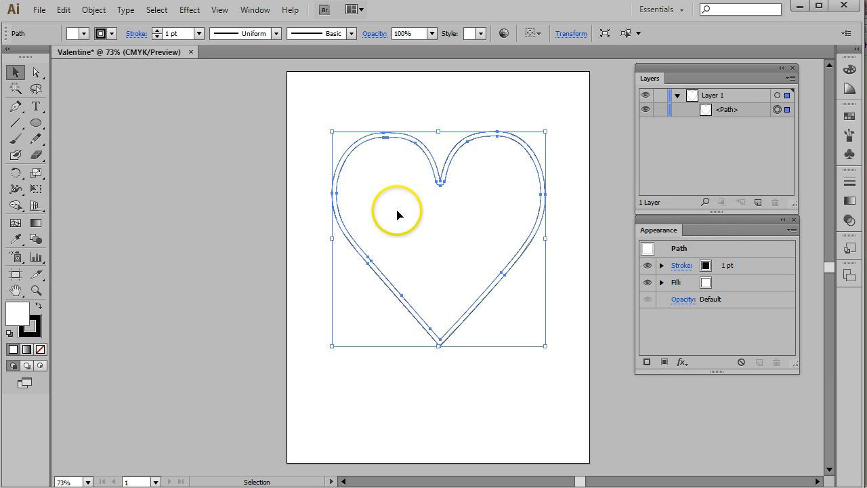
Start an Offset Path on the heart with preview on and an offset of -0.125 in, viewed up close at the upper notch
click(36, 290)
drag(386, 140, 507, 220)
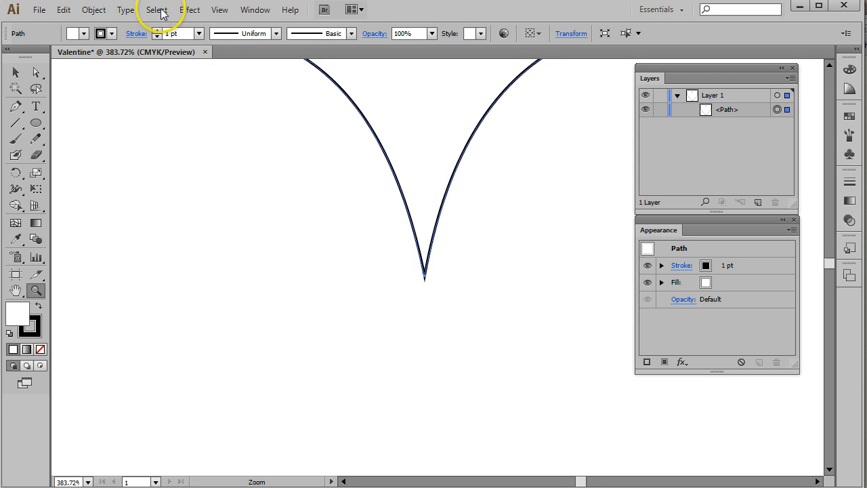
click(94, 11)
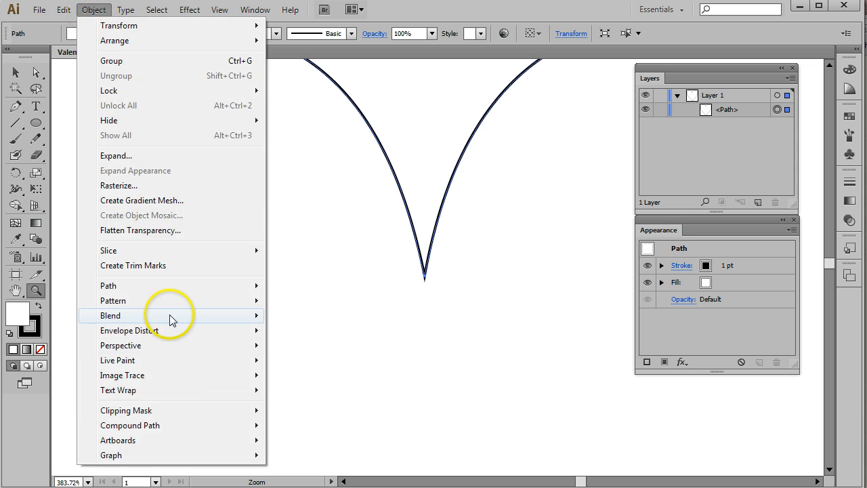
mouse_move(162, 286)
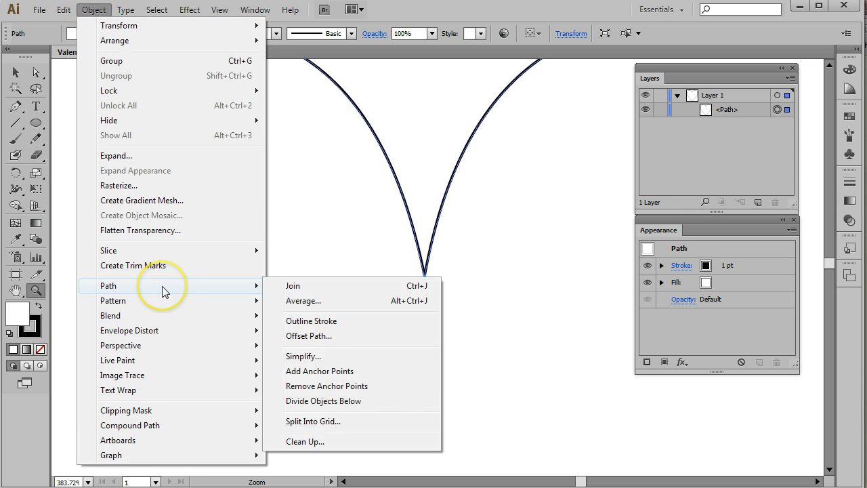
click(347, 337)
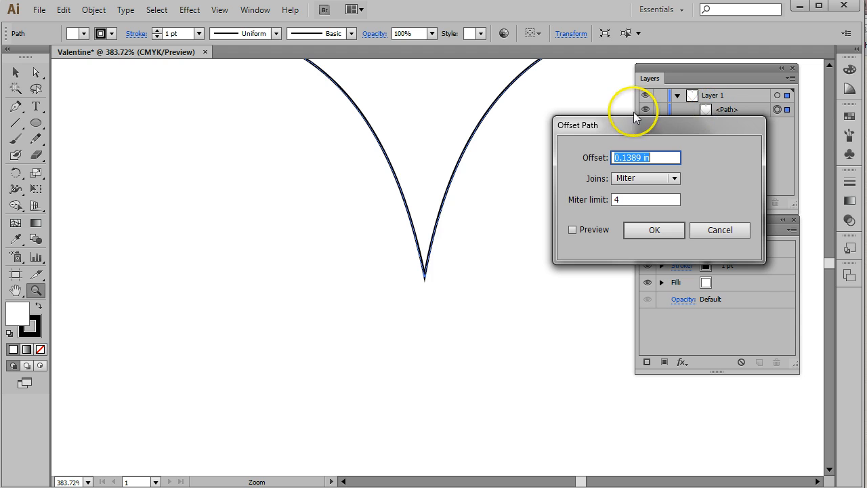
drag(622, 122, 603, 105)
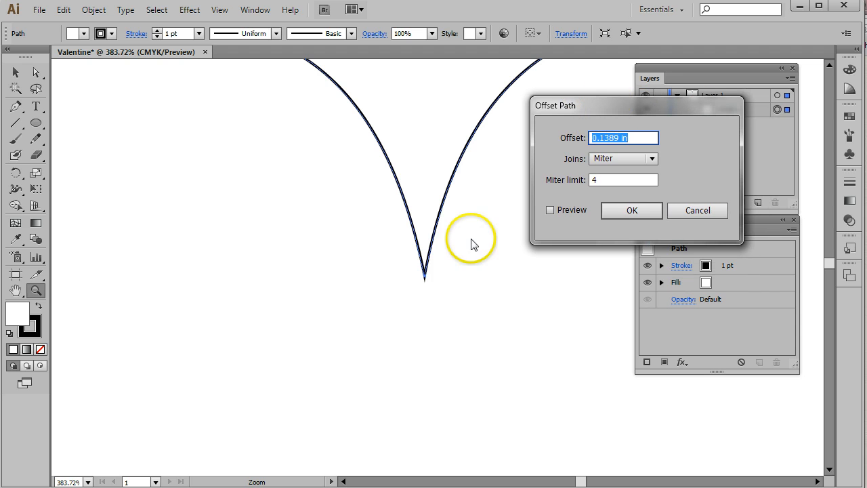
click(549, 210)
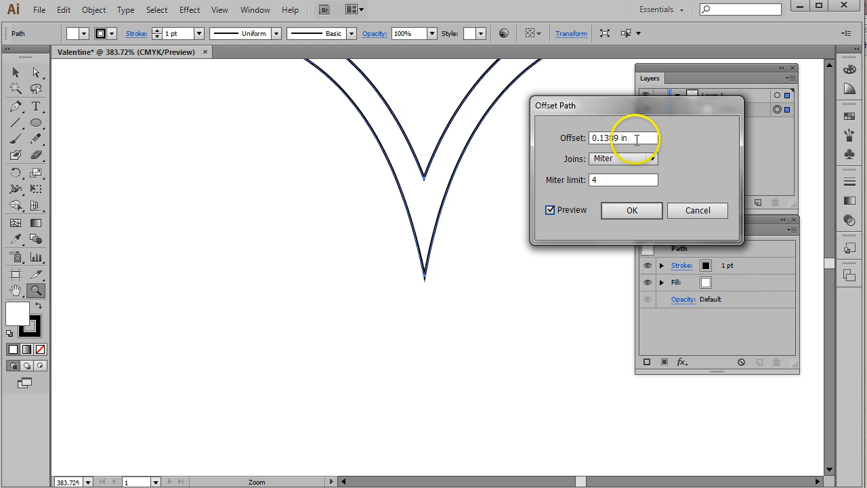
drag(637, 139, 562, 144)
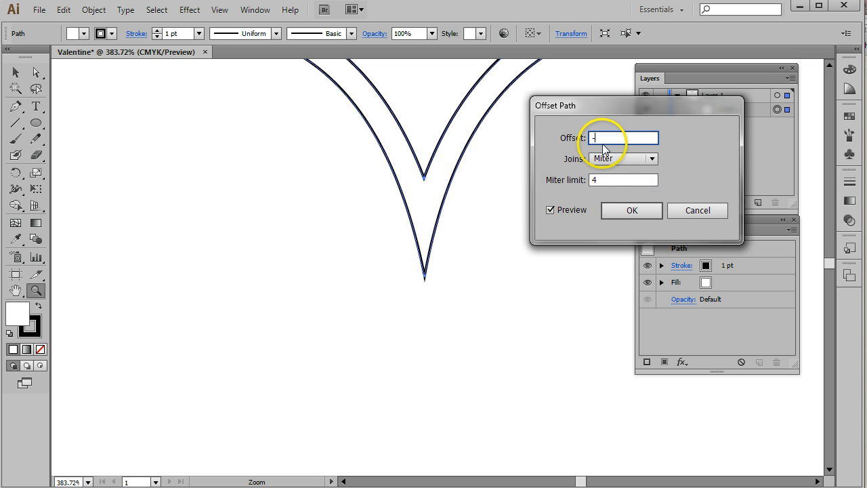
text(125)
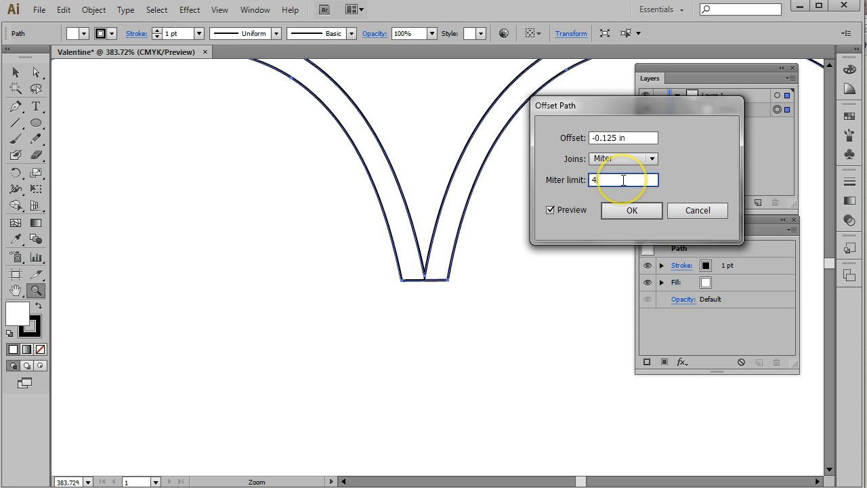
Try miter limits of 10, 1 and 7 on the previewed offset, ending at 6
drag(623, 180, 585, 172)
text(1)
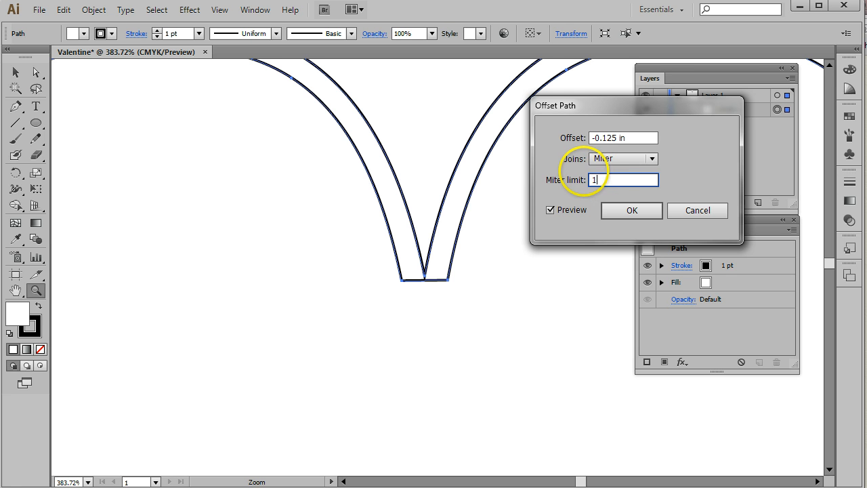
text(0)
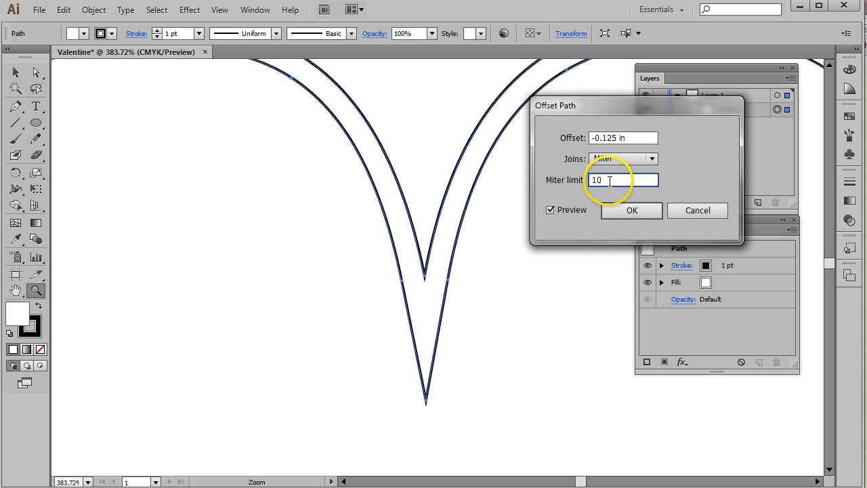
drag(624, 180, 535, 180)
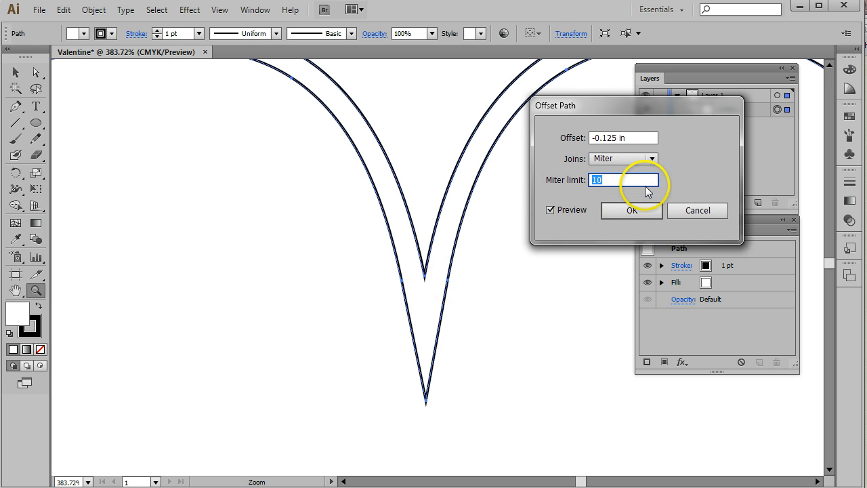
text(1)
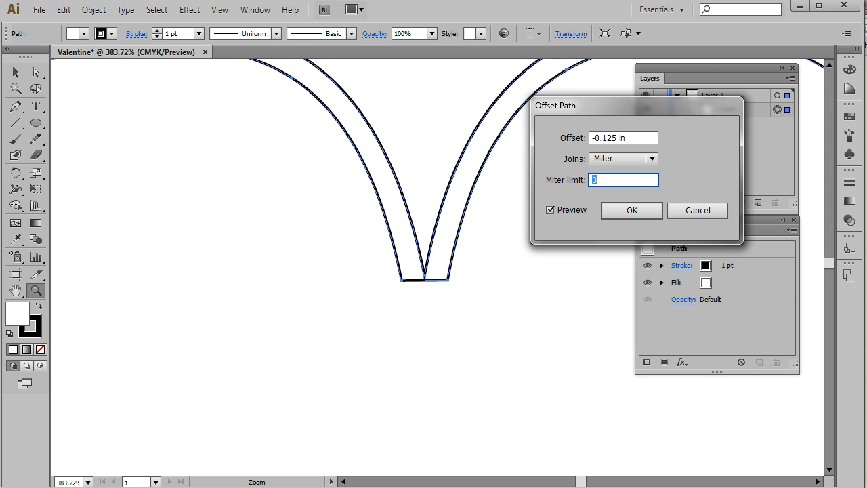
key(Up)
key(Up)
key(Up)
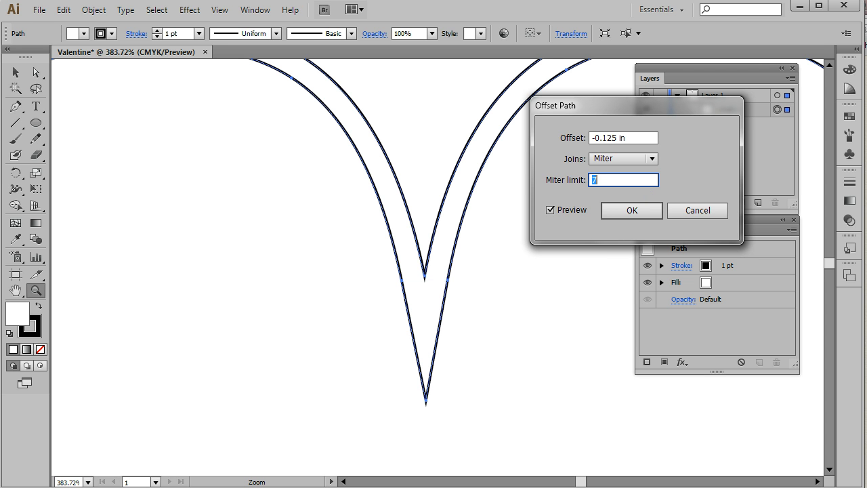
key(Down)
key(Up)
Try round joins on the previewed offset, and return to miter joins with a miter limit of 4
click(652, 160)
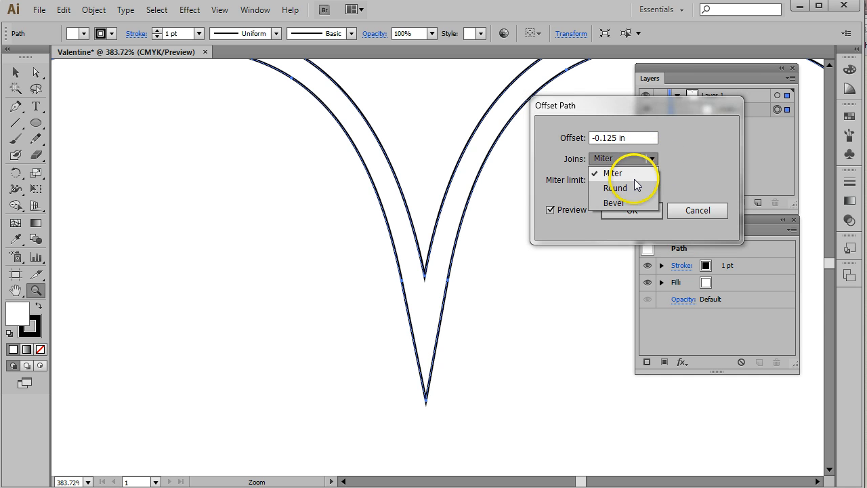
click(628, 188)
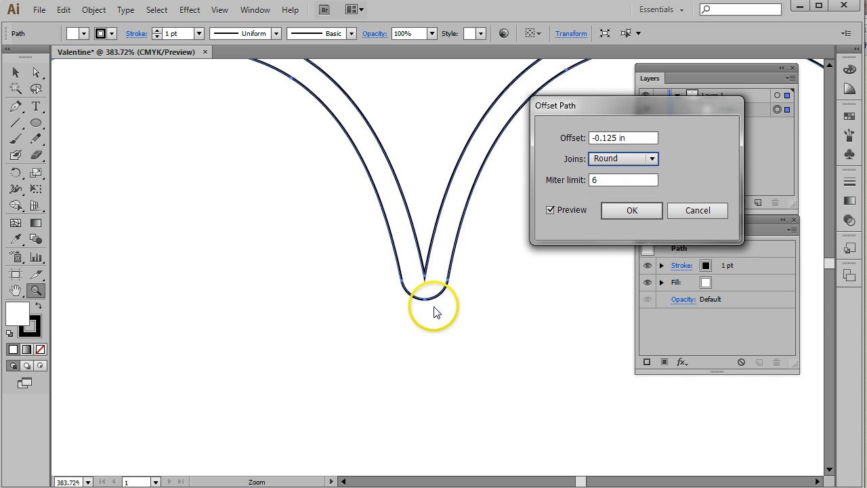
click(652, 162)
click(623, 171)
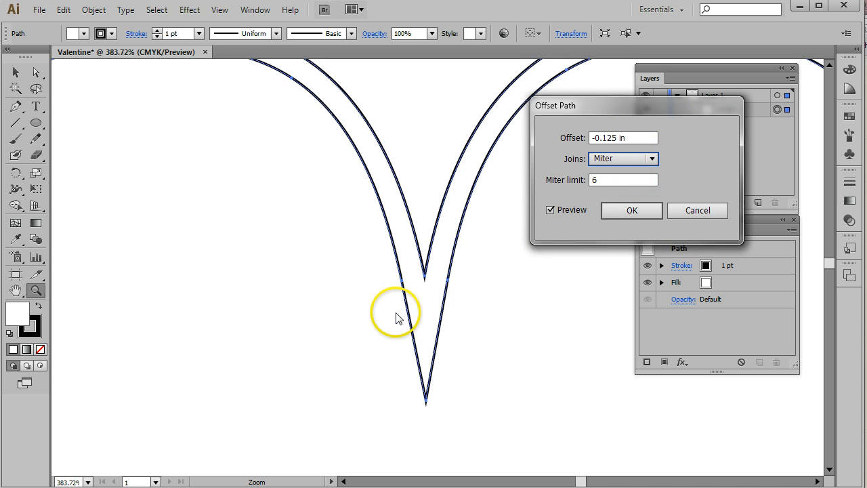
click(612, 180)
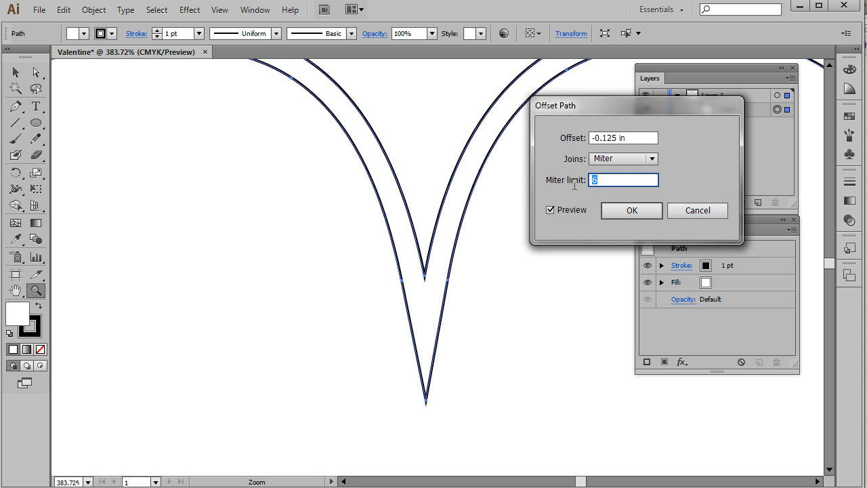
text(4)
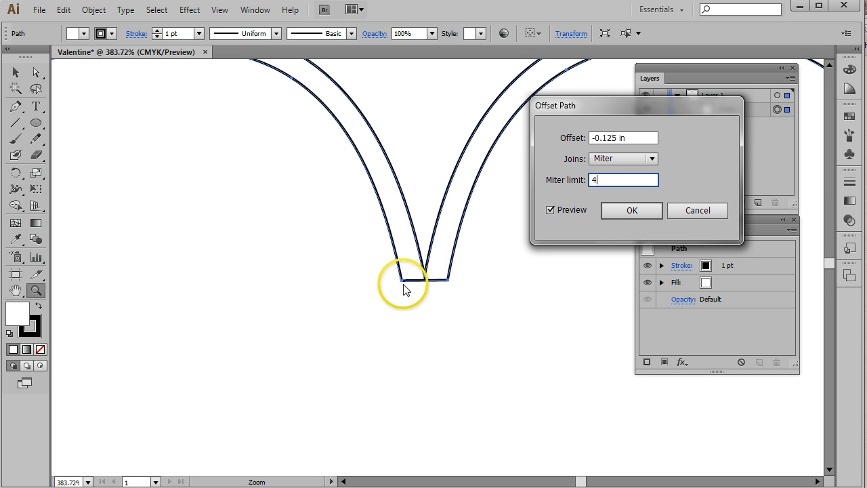
Try bevel joins with a miter limit of 16 on the previewed offset, and switch back to miter joins
click(653, 160)
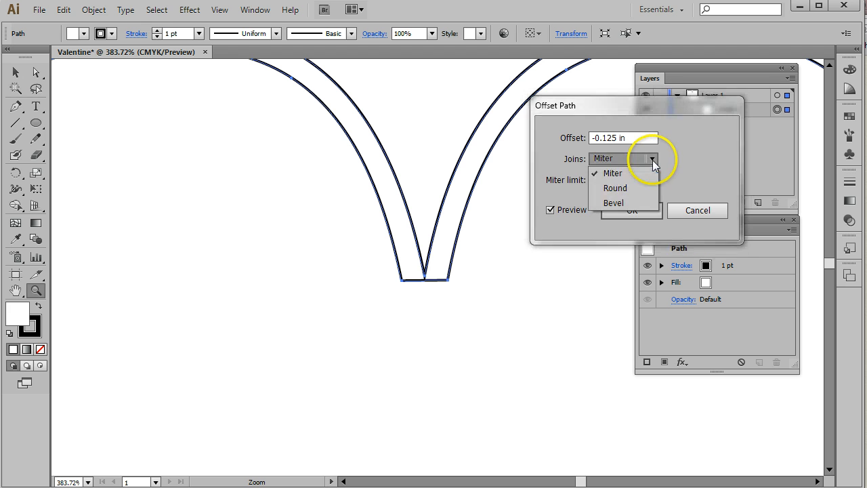
click(620, 202)
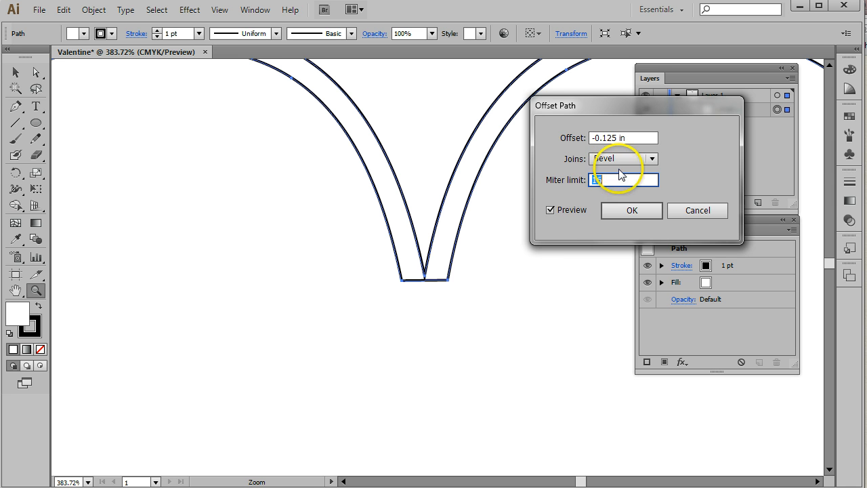
click(641, 162)
click(606, 174)
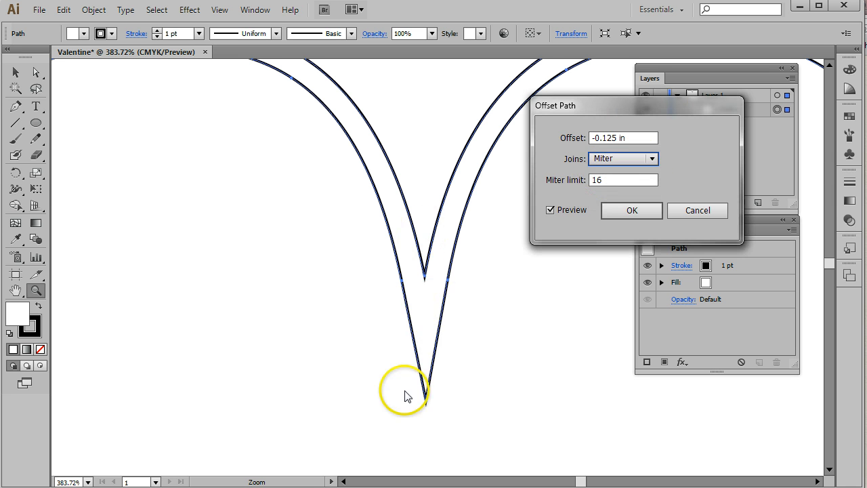
Set the offset's miter limit to 6, trying 5 first
drag(617, 181, 564, 185)
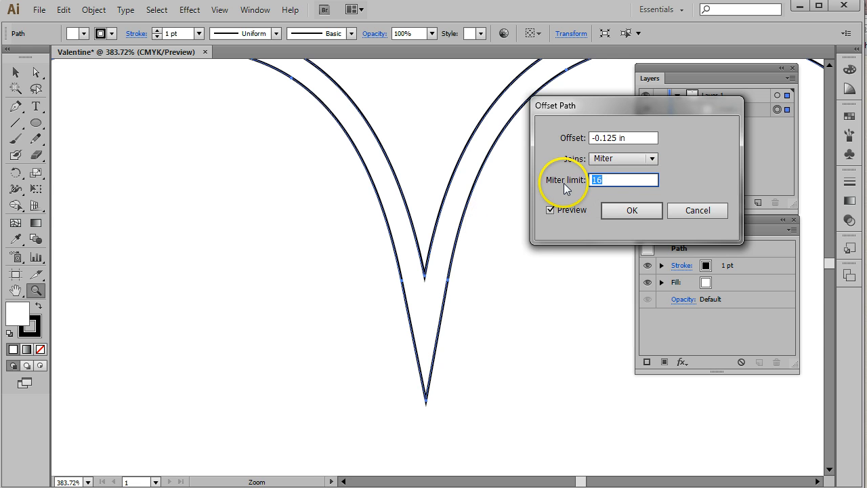
text(5)
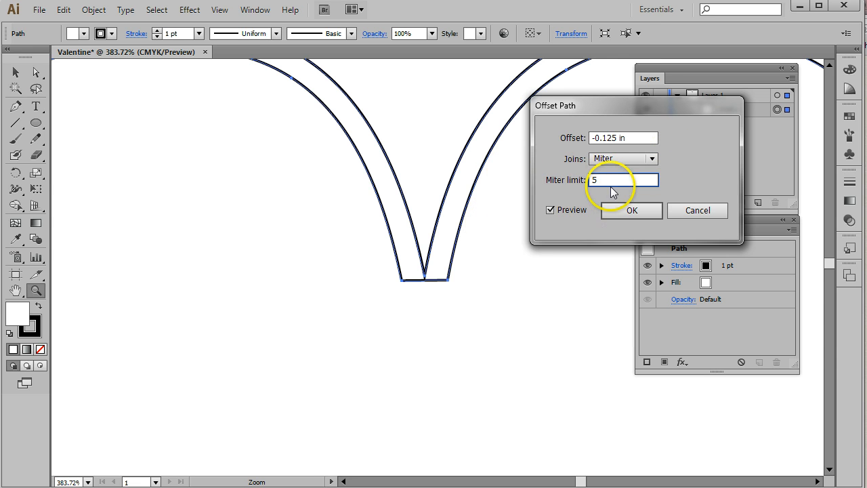
key(Up)
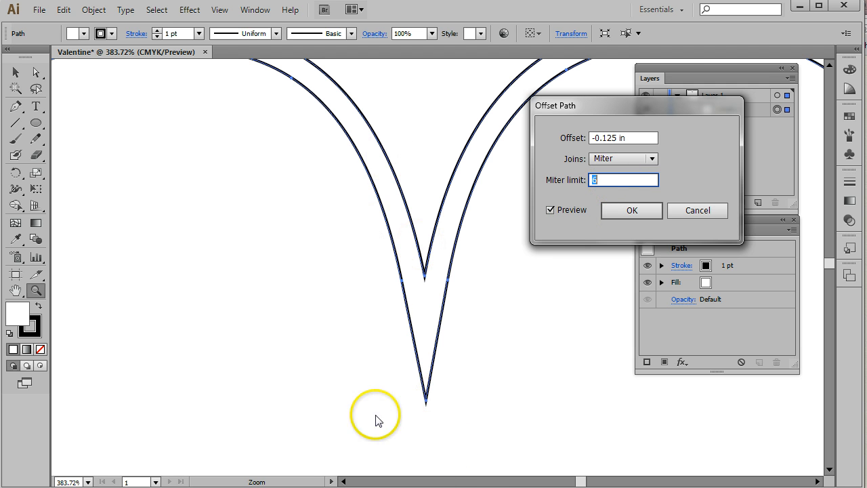
Create the -0.125 in offset copy with miter joins and a miter limit of 6, and deselect it
click(633, 210)
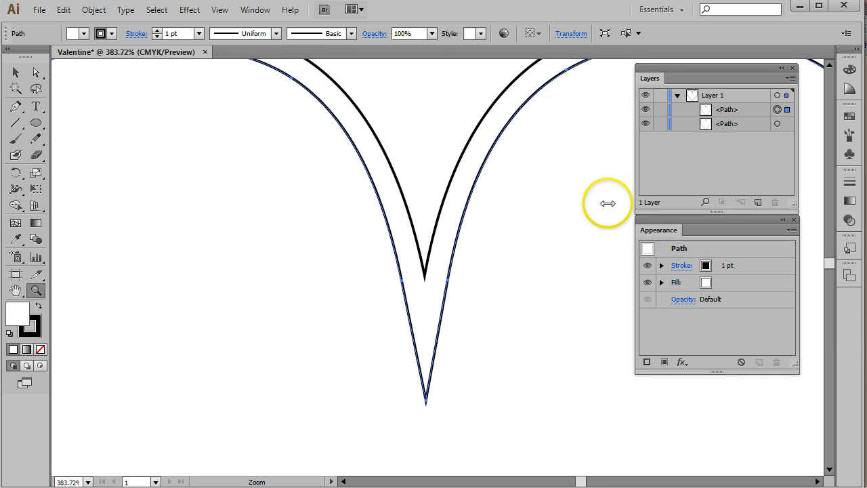
click(220, 10)
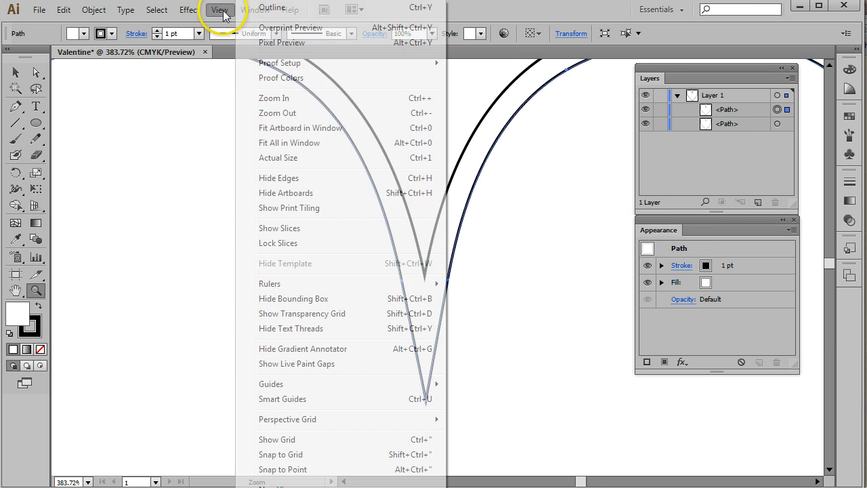
click(302, 128)
click(497, 97)
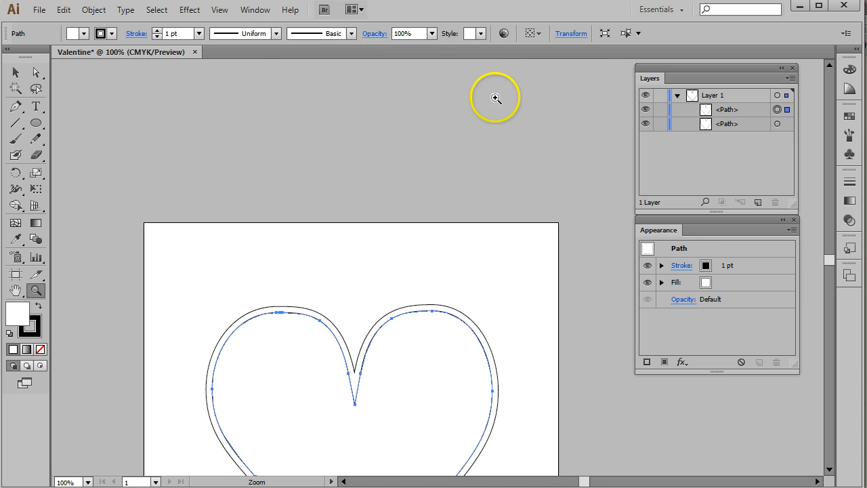
scroll(365, 307, down, 1)
scroll(365, 306, up, 3)
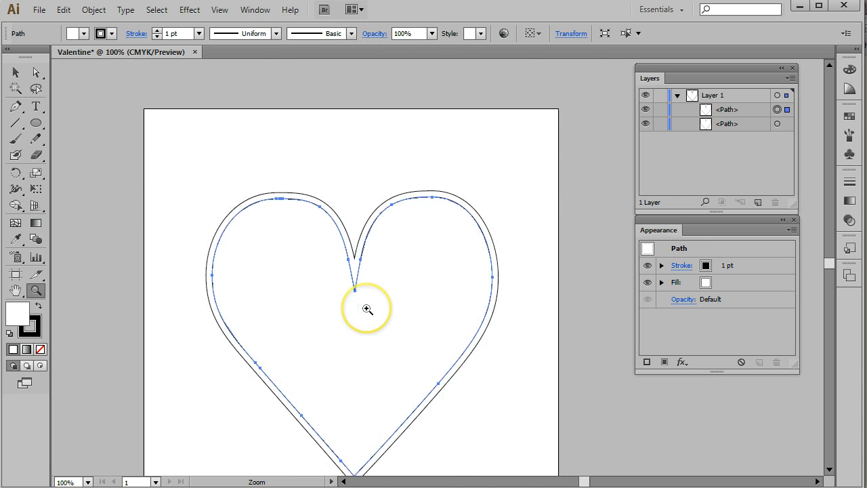
click(16, 73)
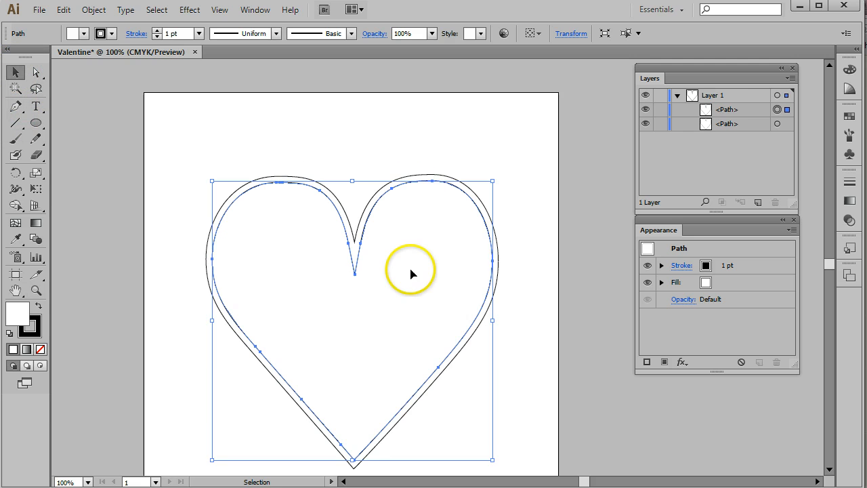
scroll(413, 271, down, 1)
click(518, 160)
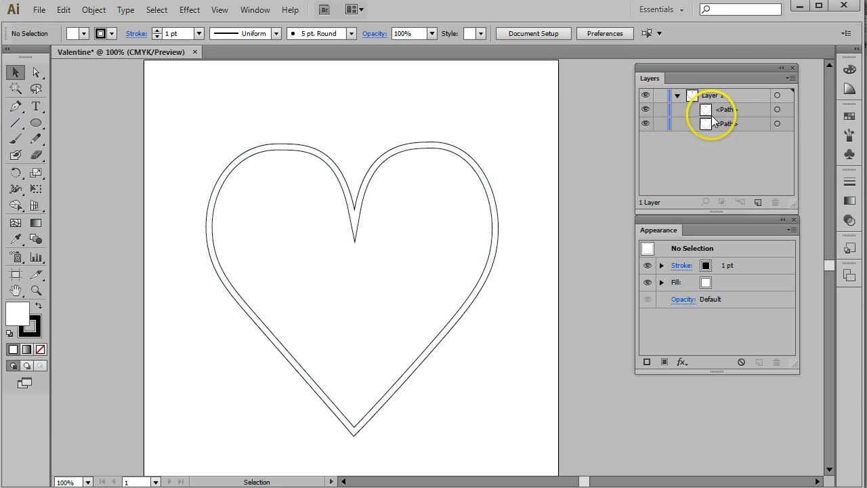
Compare the inner offset heart with the outer original by targeting each path in turn
click(778, 109)
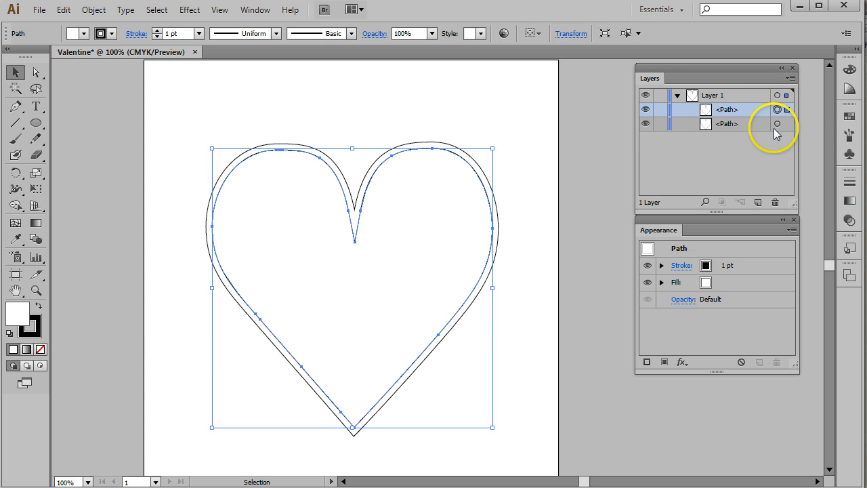
click(778, 124)
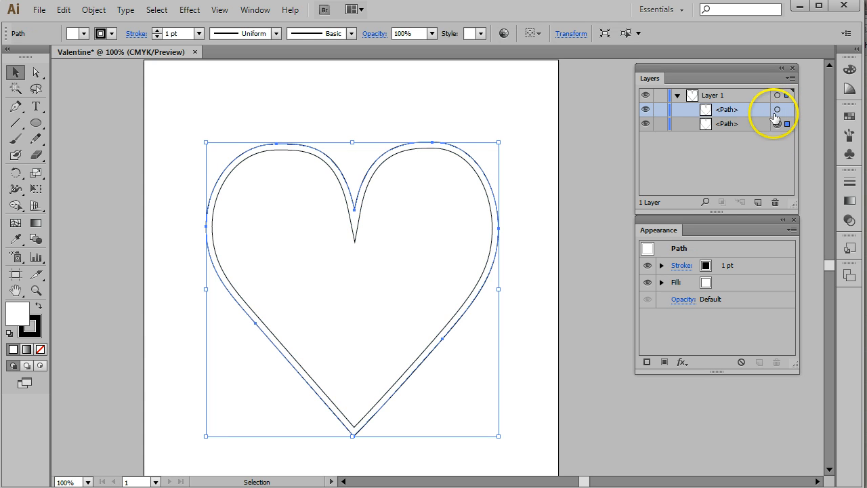
click(778, 110)
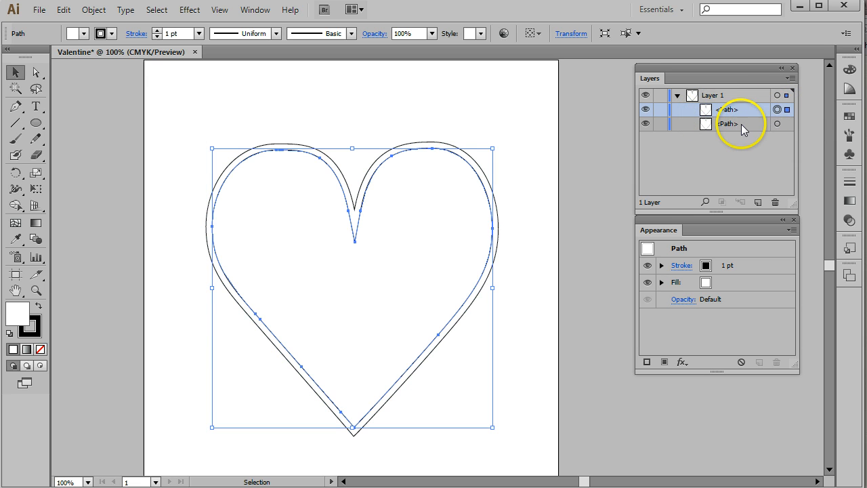
Fill the outer heart path with the pink swatch
click(773, 125)
click(777, 124)
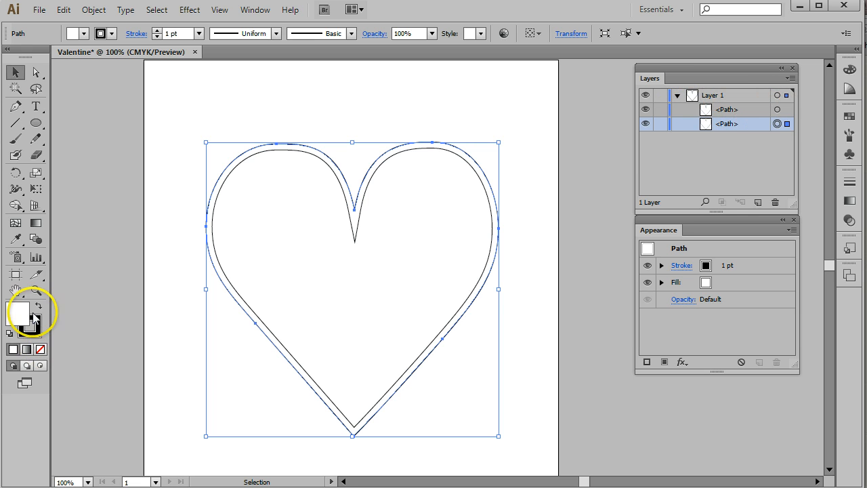
click(85, 35)
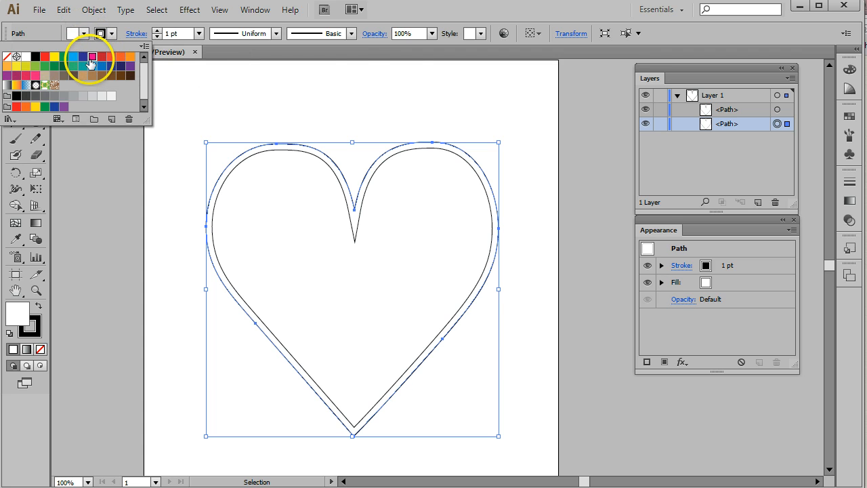
click(92, 57)
click(412, 109)
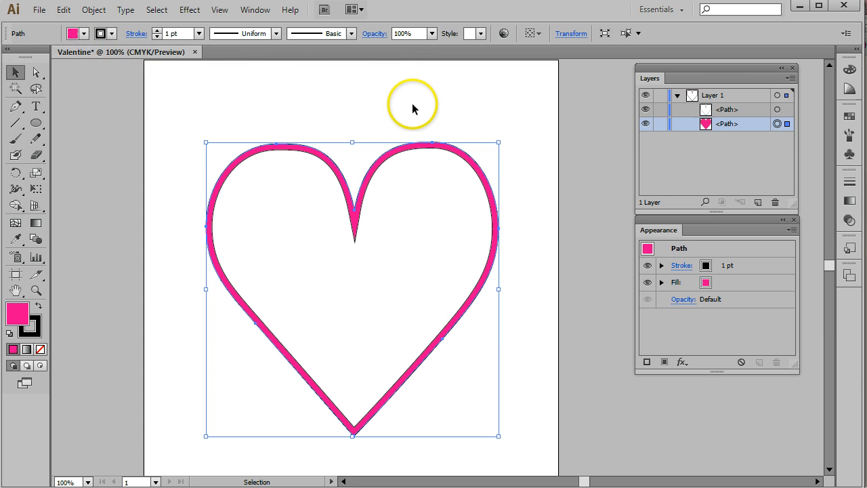
Select the inner heart path and set its stroke weight to 5 pt
click(384, 201)
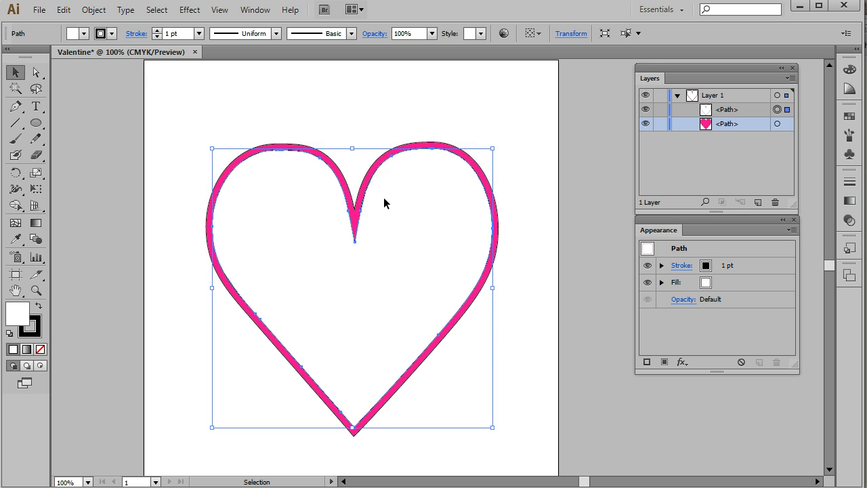
click(718, 109)
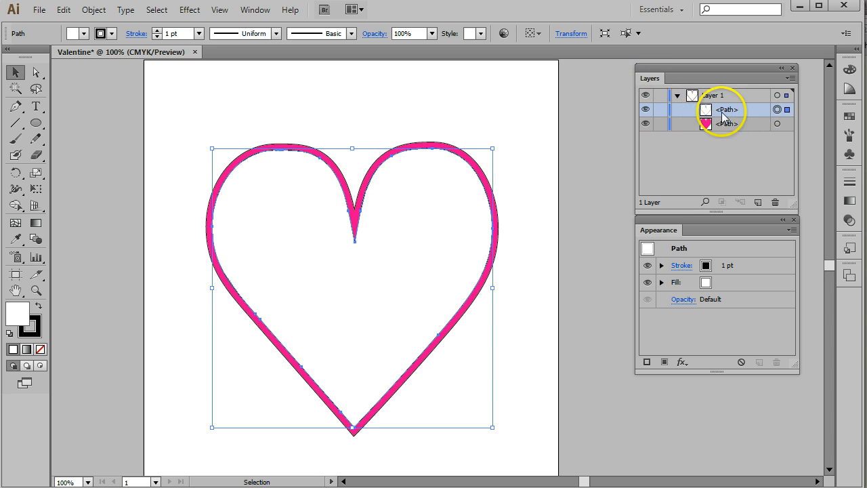
click(102, 33)
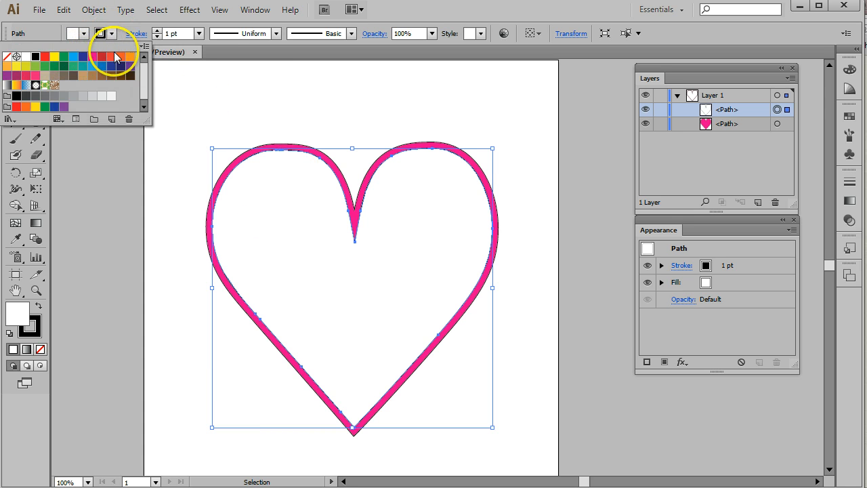
click(199, 33)
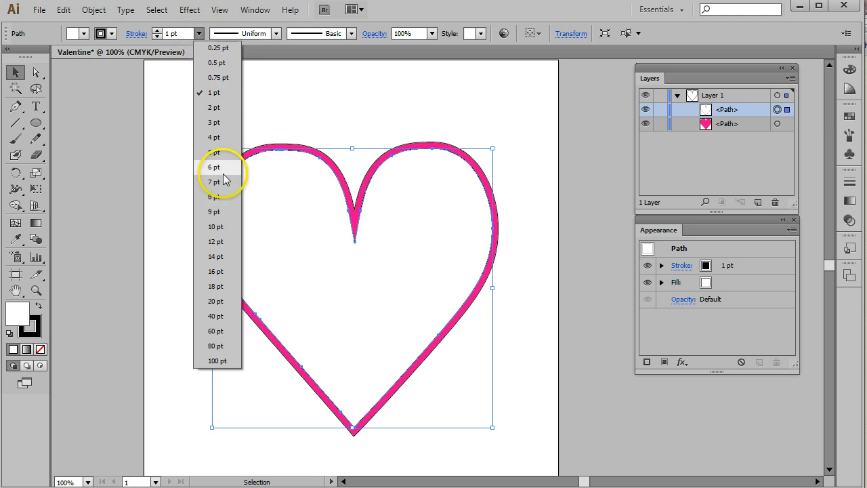
click(214, 152)
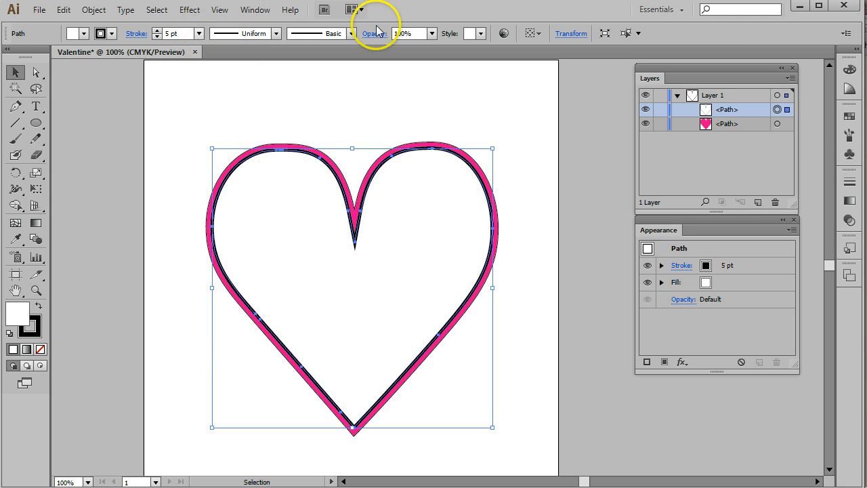
Try a 12 pt stroke weight on the inner heart, and reduce it to 4 pt
click(275, 33)
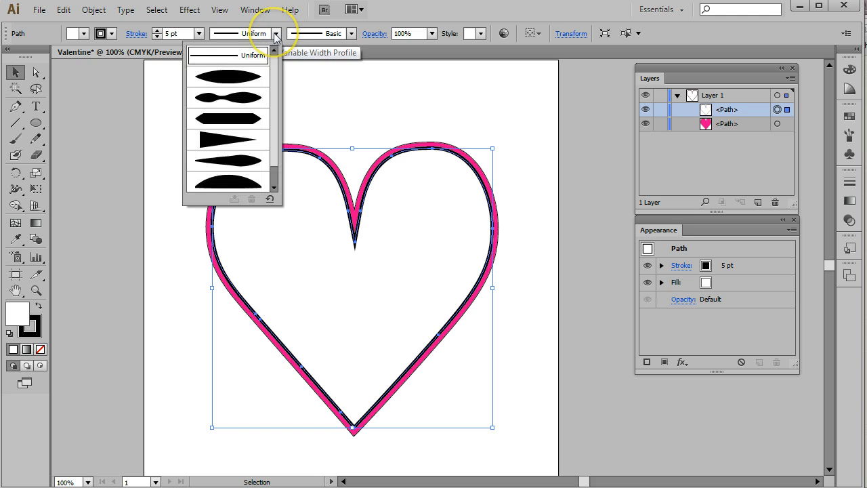
click(198, 34)
click(197, 34)
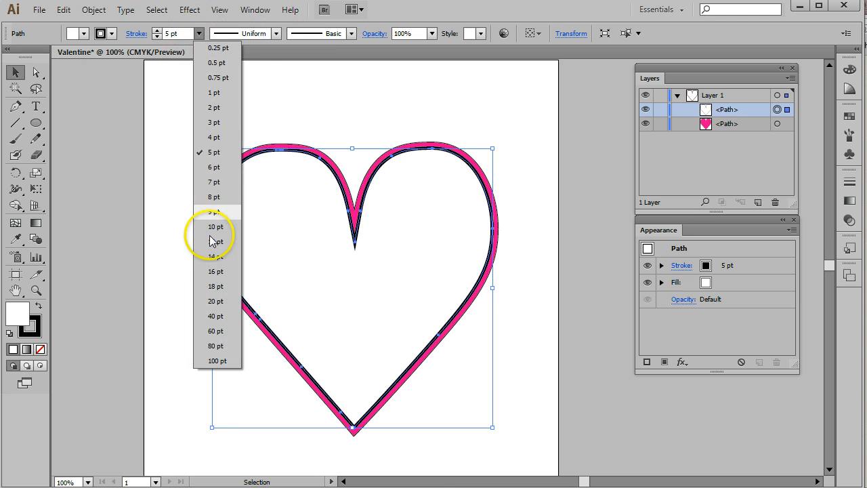
click(211, 238)
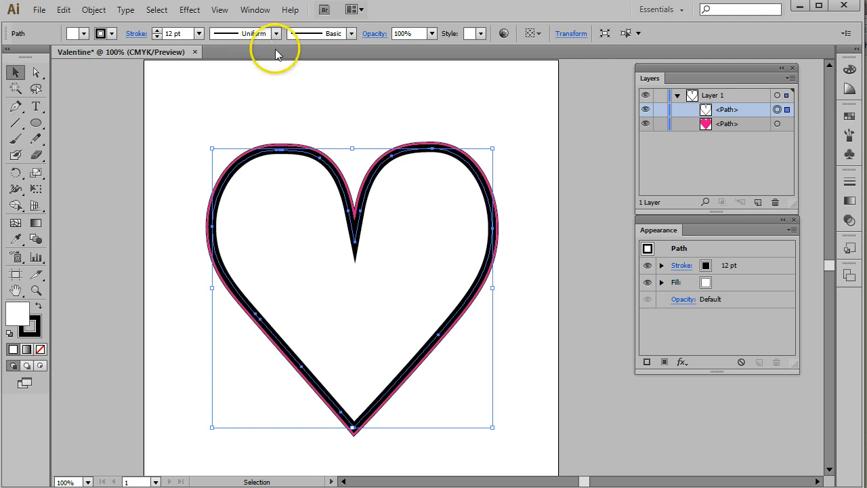
click(198, 33)
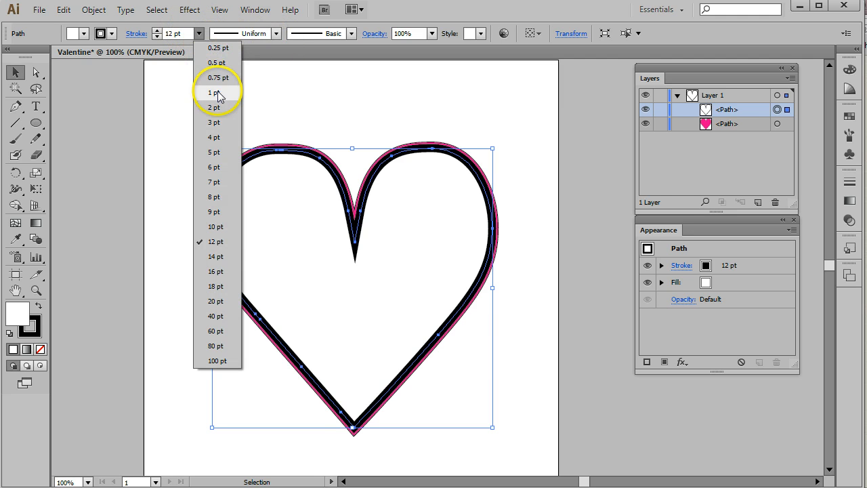
click(214, 137)
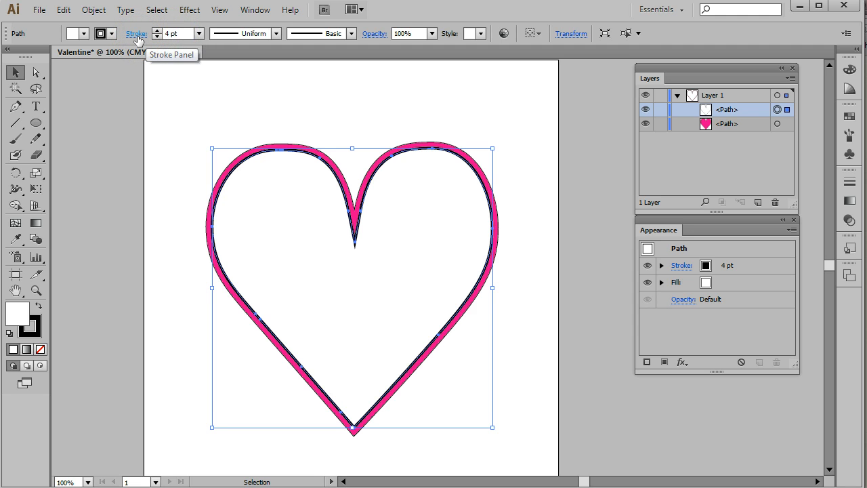
Show the complete set of stroke options for the inner heart path
click(682, 266)
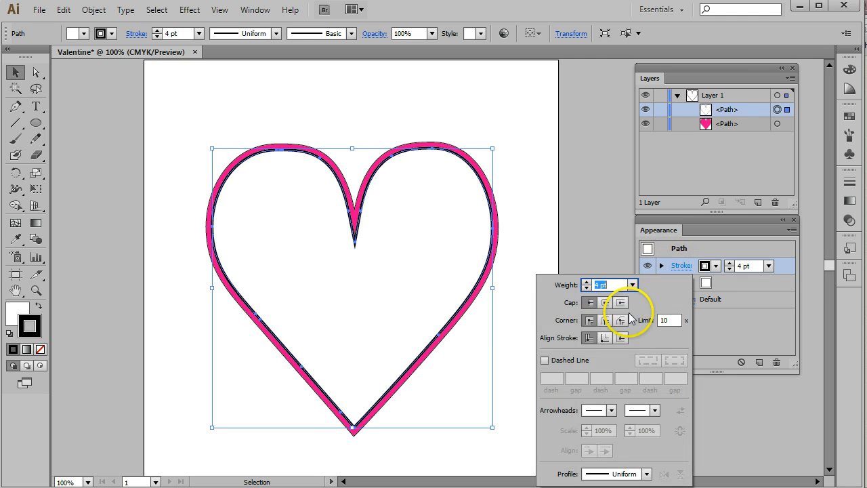
click(137, 36)
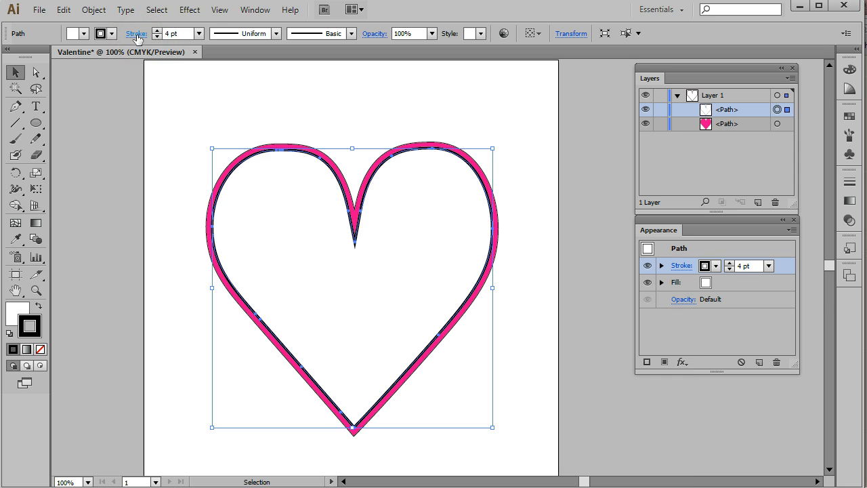
click(138, 36)
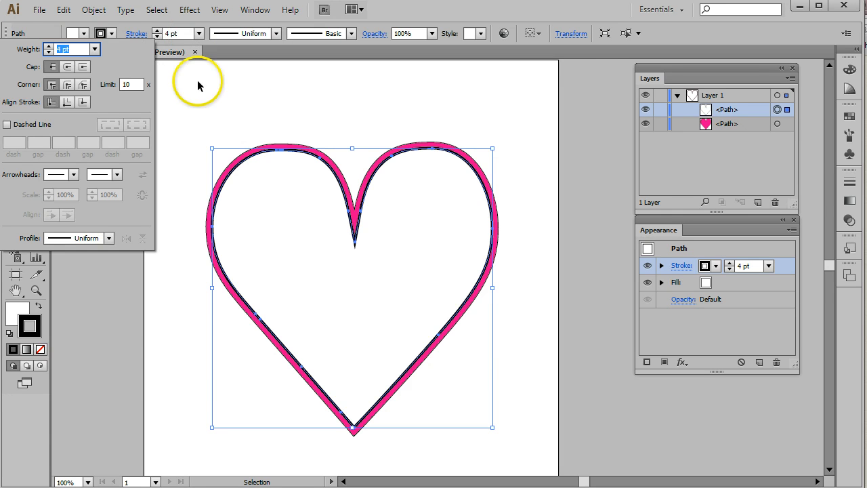
click(133, 35)
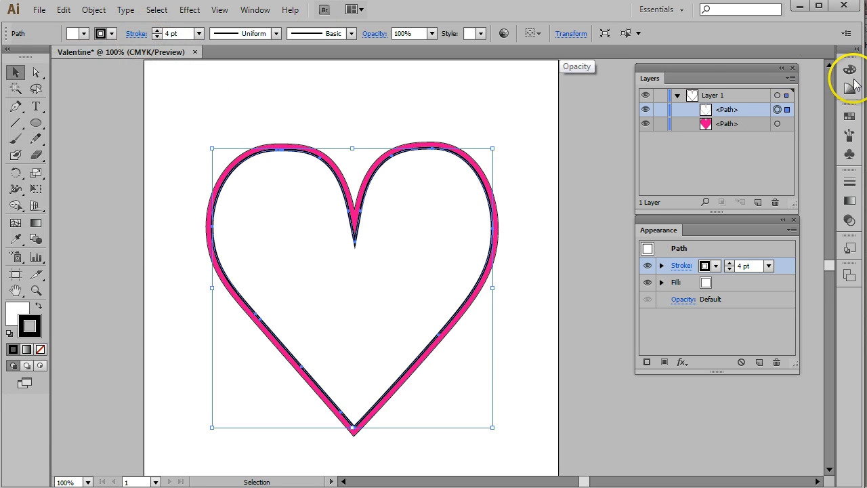
click(849, 184)
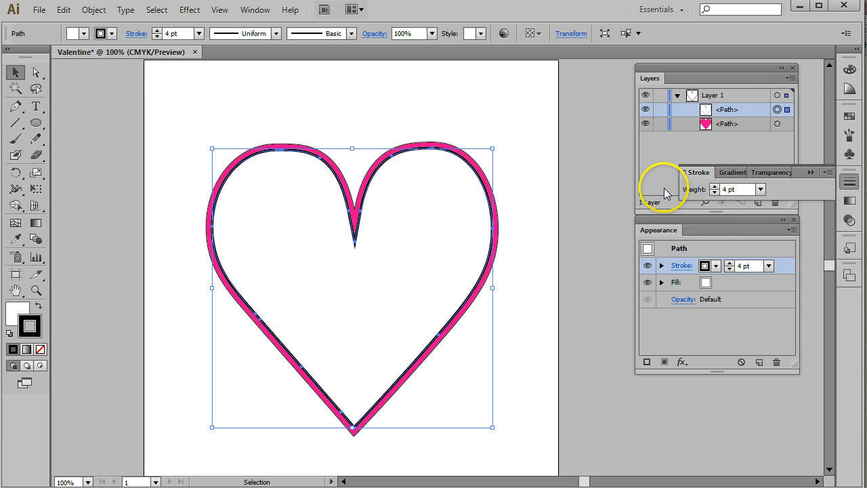
click(828, 173)
click(783, 177)
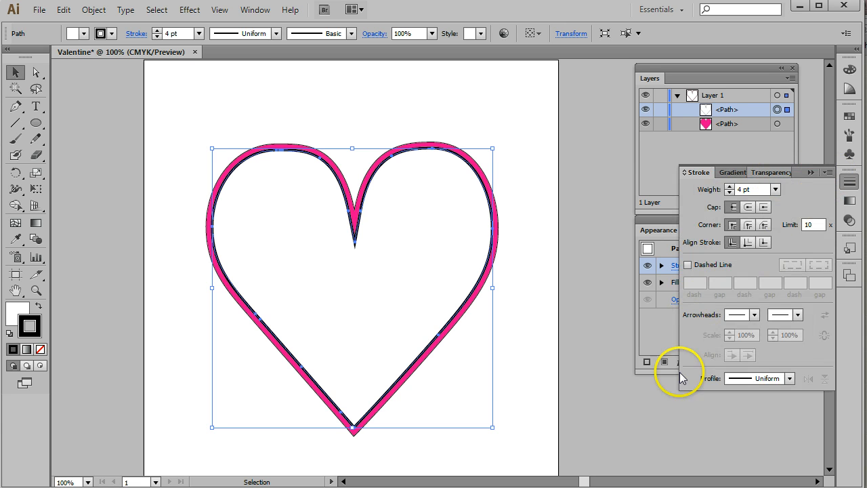
Give the inner heart a 10 pt stroke with round caps and round corners, dashed with 12 pt dashes
click(749, 207)
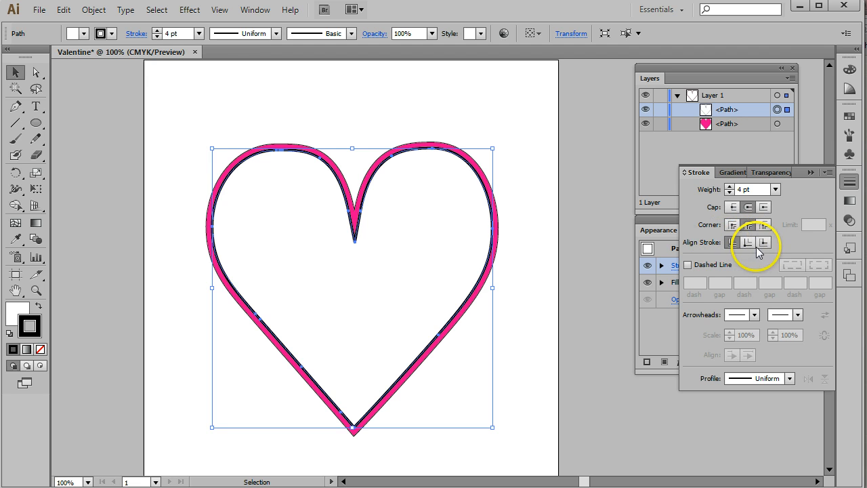
click(776, 189)
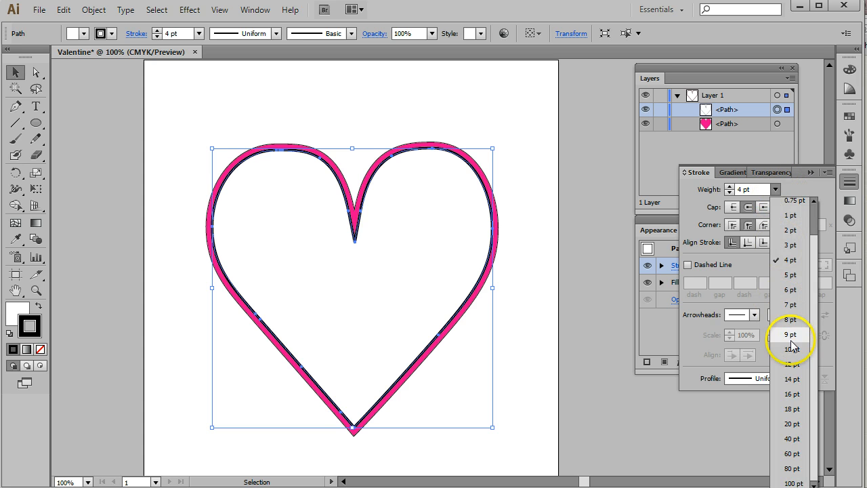
click(792, 349)
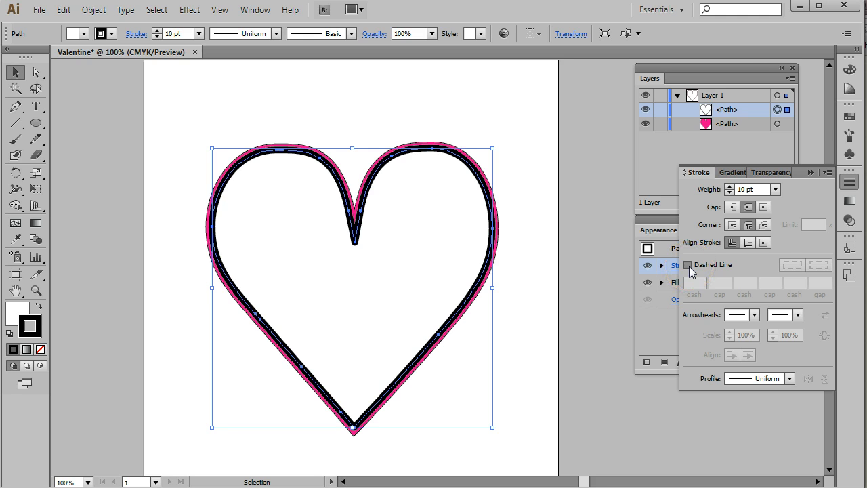
click(688, 265)
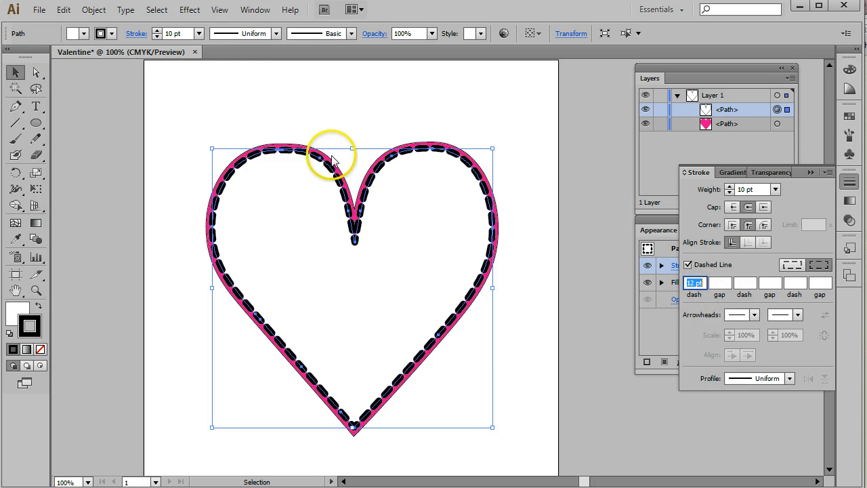
Set the inner heart's dashed stroke to a 0 pt dash with a 5 pt gap
click(36, 290)
drag(335, 123, 457, 225)
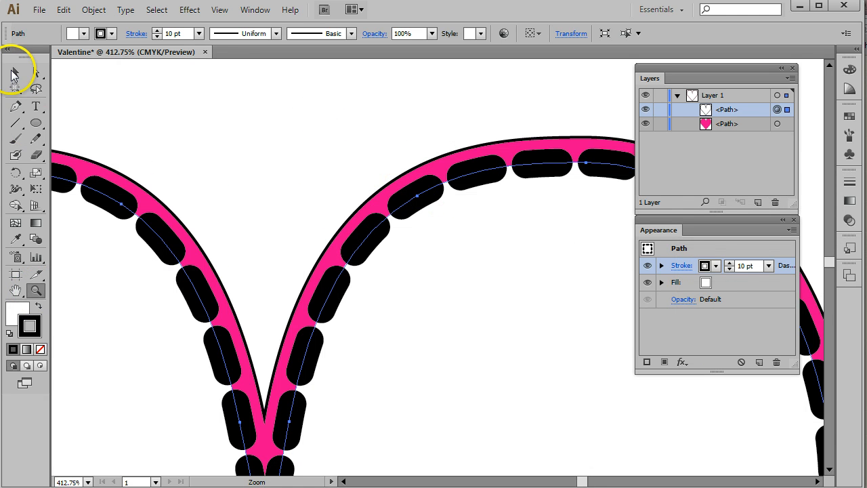
click(14, 74)
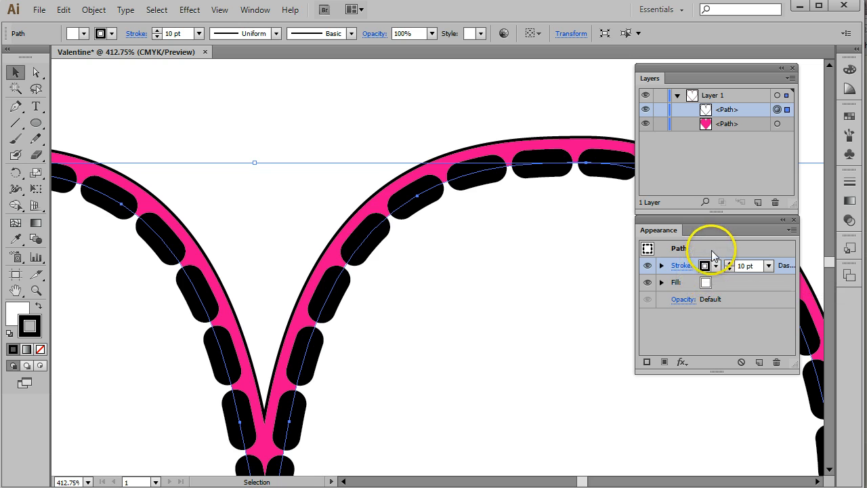
click(680, 267)
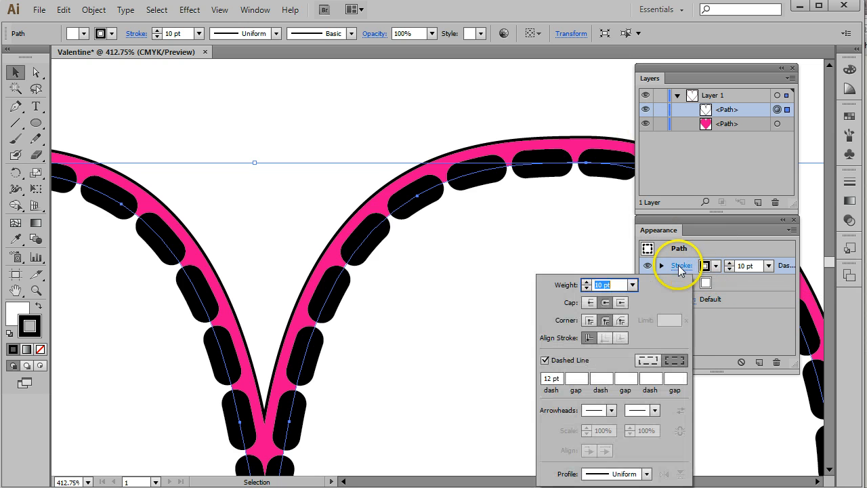
click(847, 181)
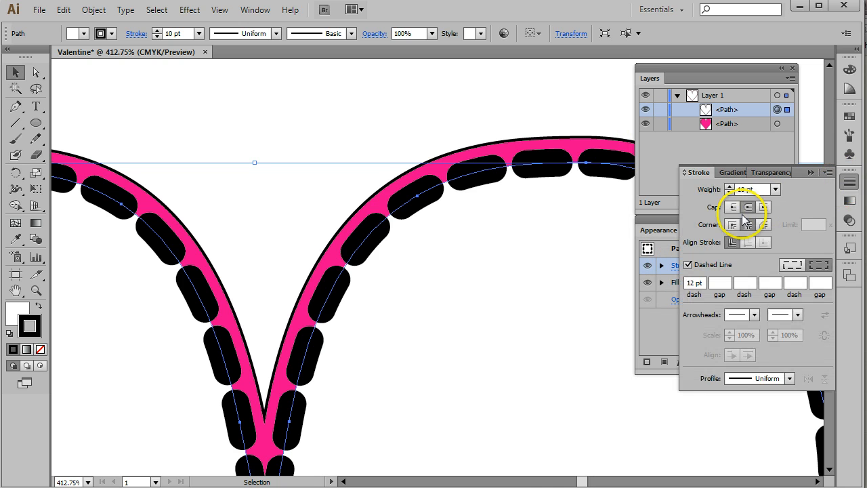
drag(703, 279, 683, 282)
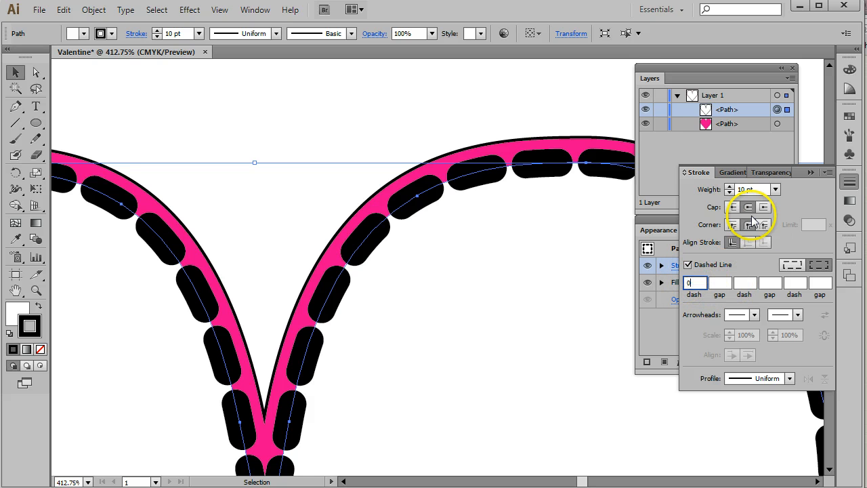
click(720, 282)
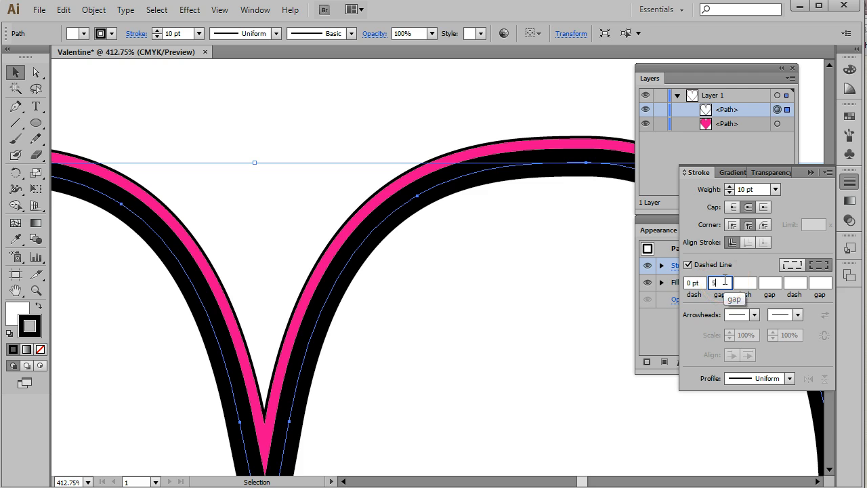
key(Tab)
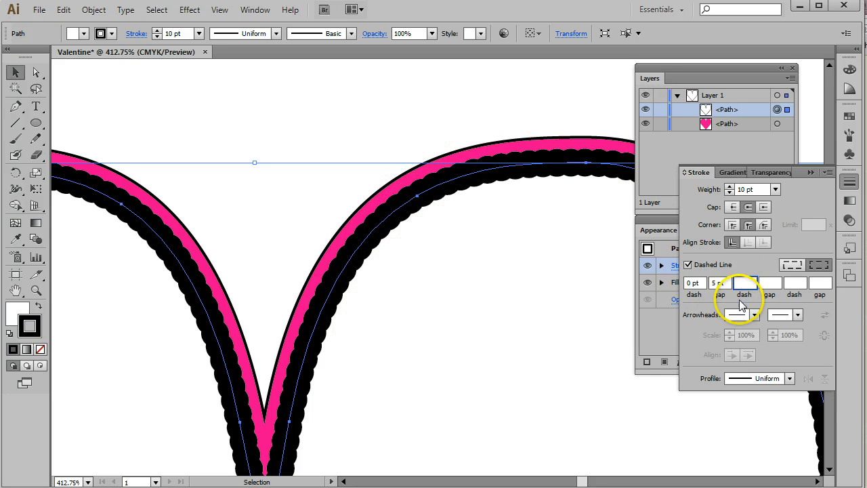
Try gaps between 8 and 20 pt on the inner heart's dashed stroke, and settle on a 9 pt gap for overlapping scallops
click(712, 284)
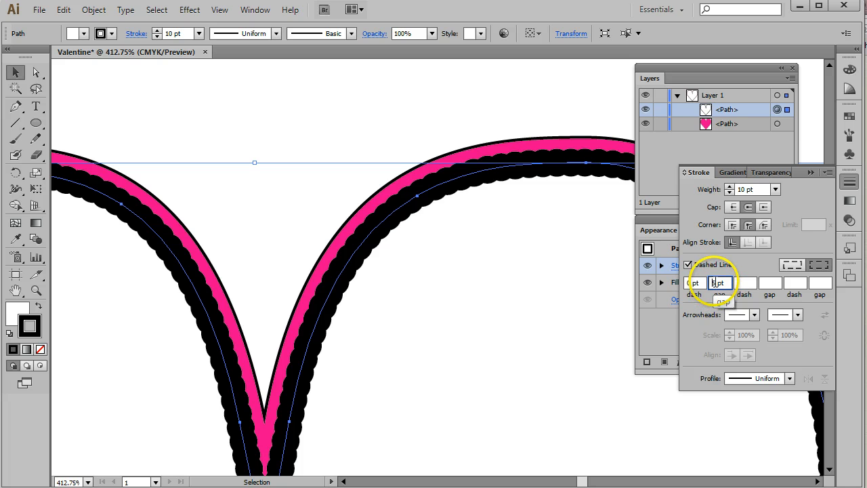
key(Up)
key(Up)
key(Up)
key(Up)
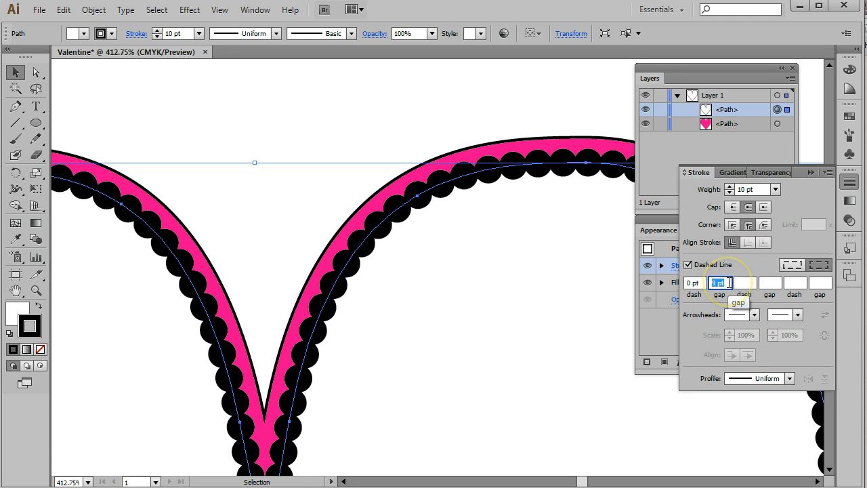
scroll(729, 282, up, 2)
scroll(729, 283, down, 2)
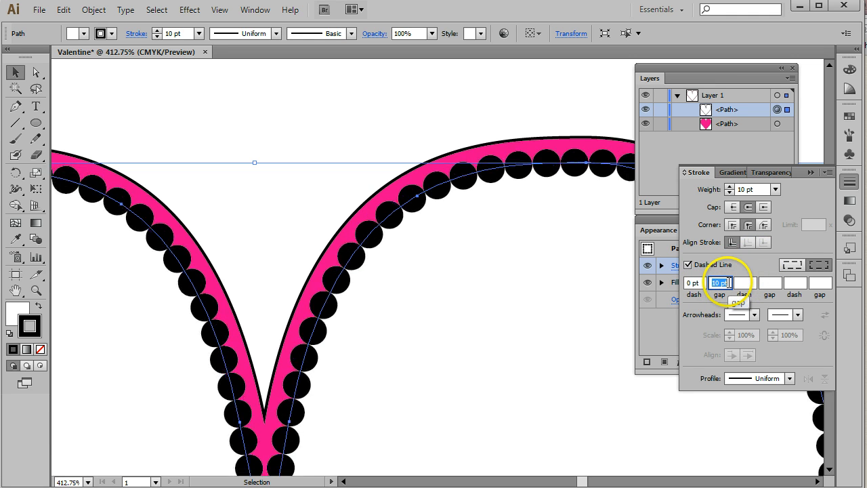
scroll(729, 283, down, 1)
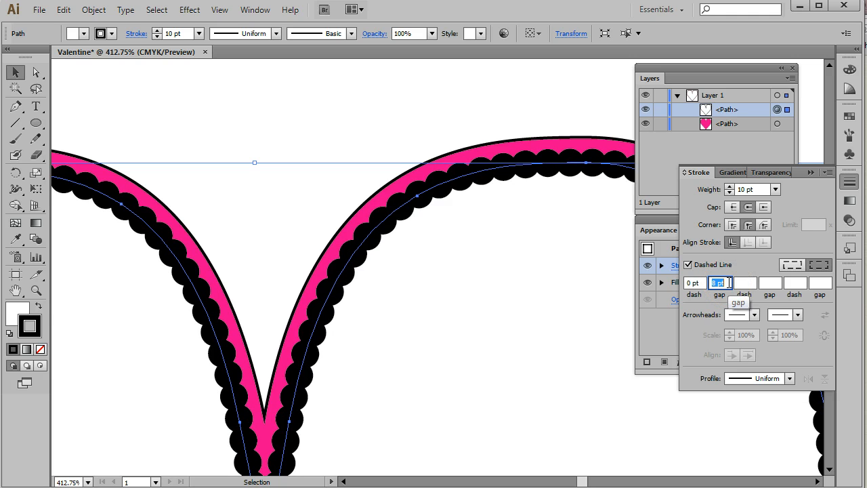
scroll(729, 282, up, 2)
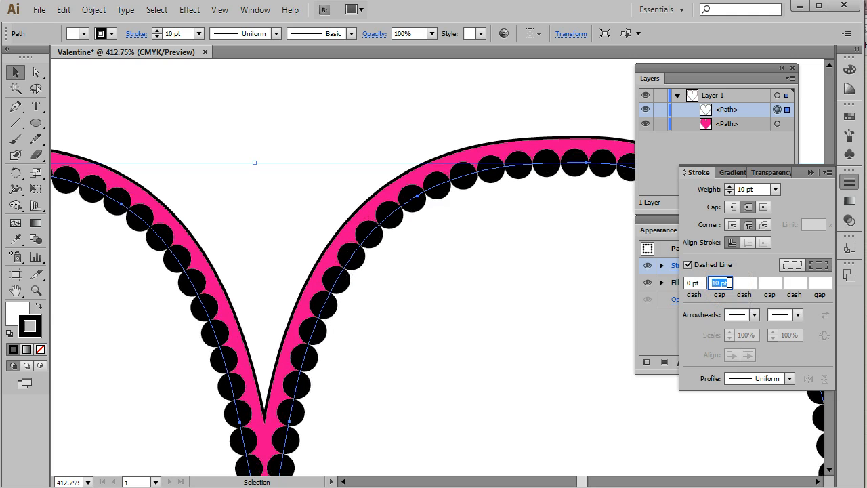
scroll(729, 283, down, 2)
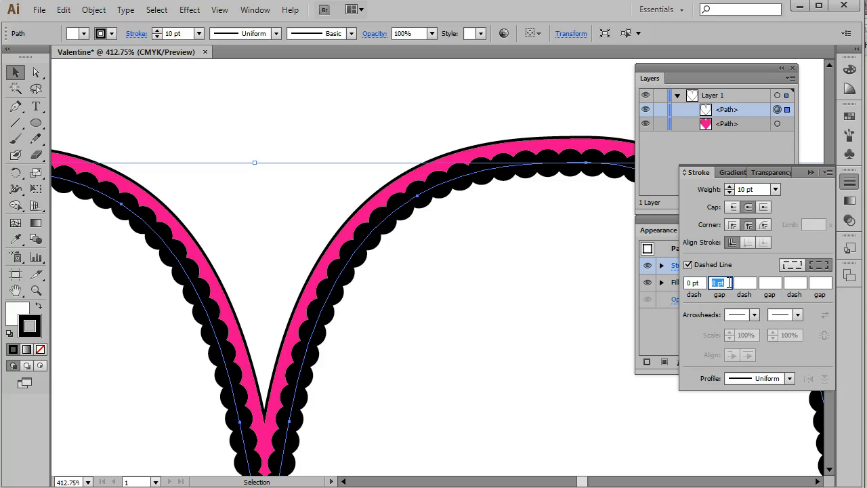
scroll(730, 282, up, 7)
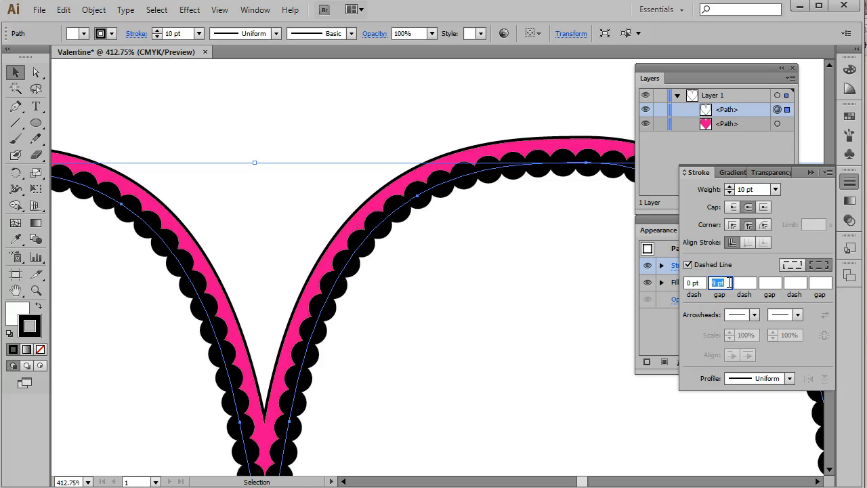
scroll(729, 282, up, 5)
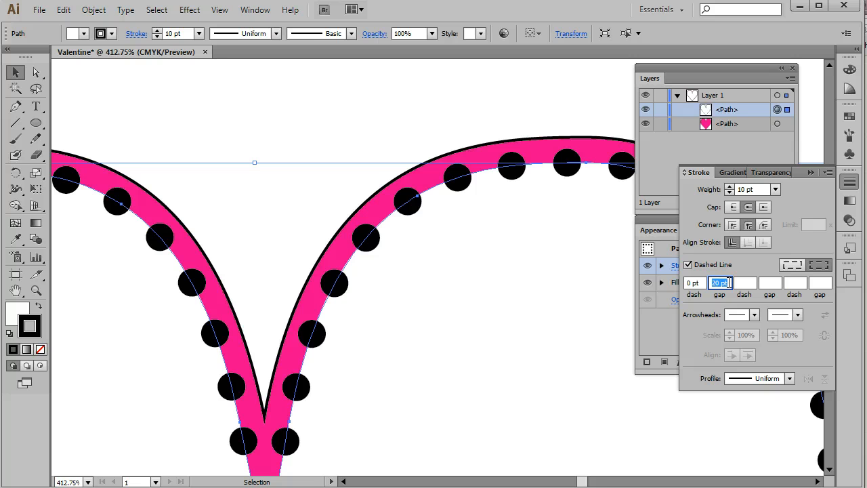
scroll(729, 283, down, 6)
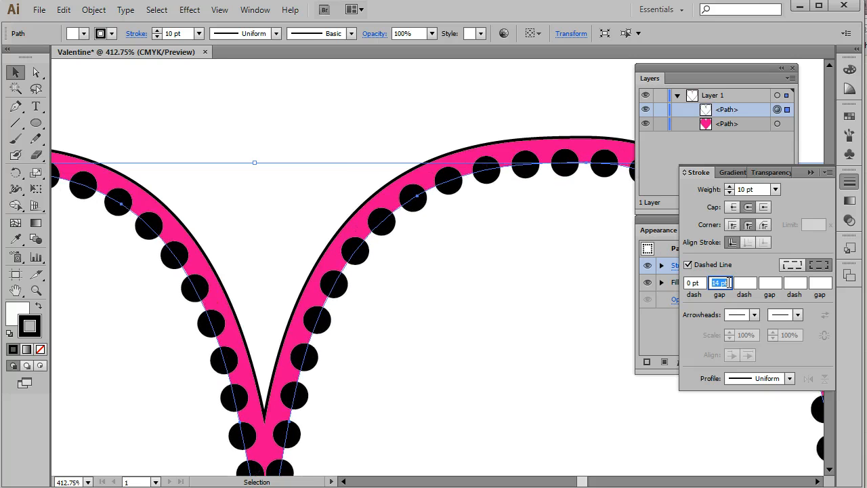
scroll(729, 282, down, 11)
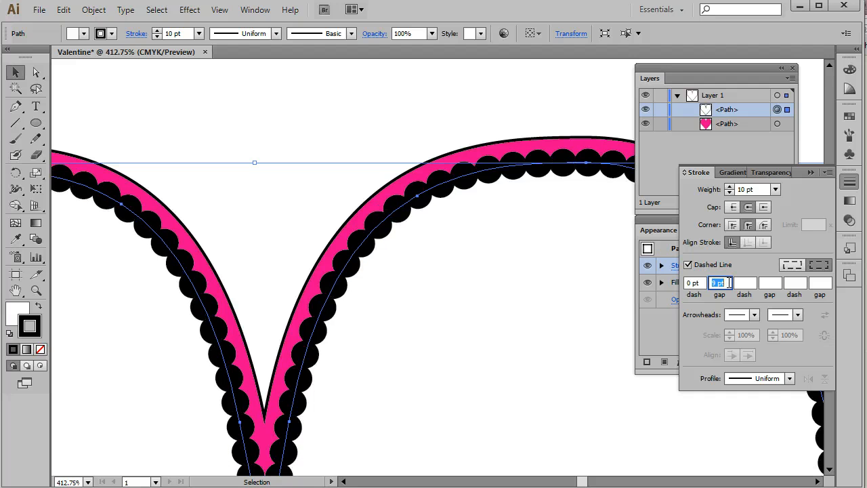
Browse the available start and end arrowhead styles for the inner heart's stroke
click(751, 315)
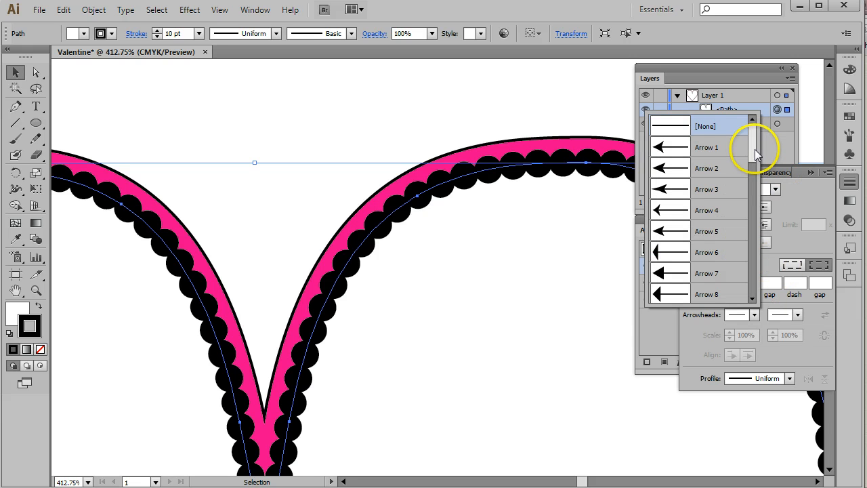
drag(753, 150, 750, 168)
drag(753, 226, 763, 293)
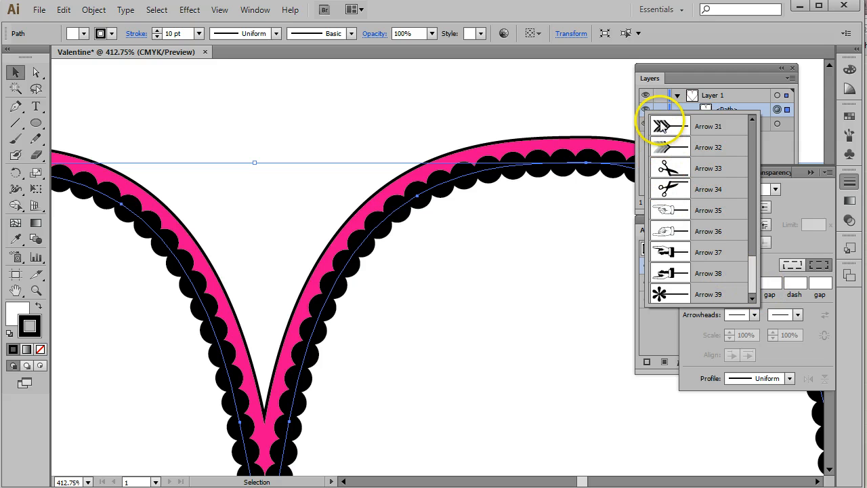
click(799, 316)
click(798, 315)
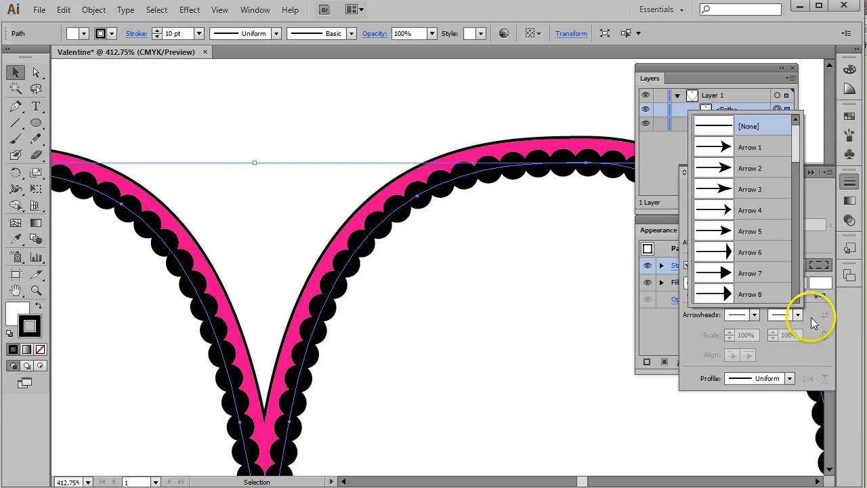
click(815, 341)
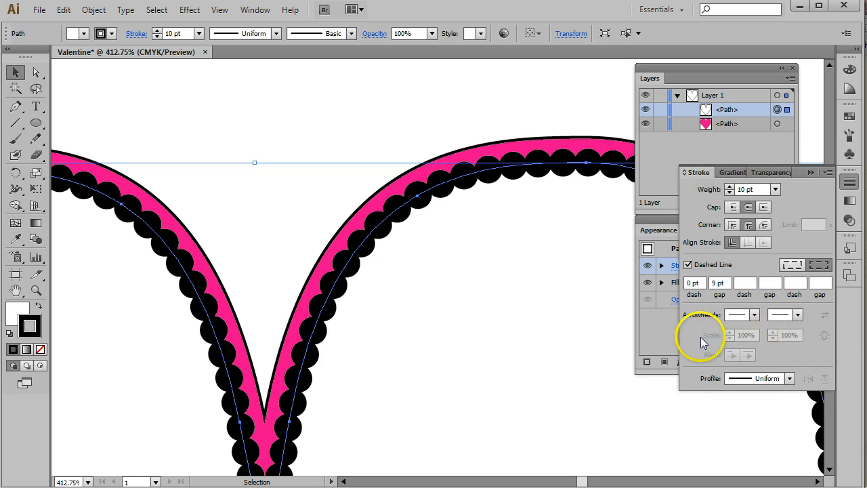
Try several width profiles, including Width Profile 1 and Width Profile 6, on the inner heart's stroke, and return it to Uniform
click(791, 377)
click(746, 250)
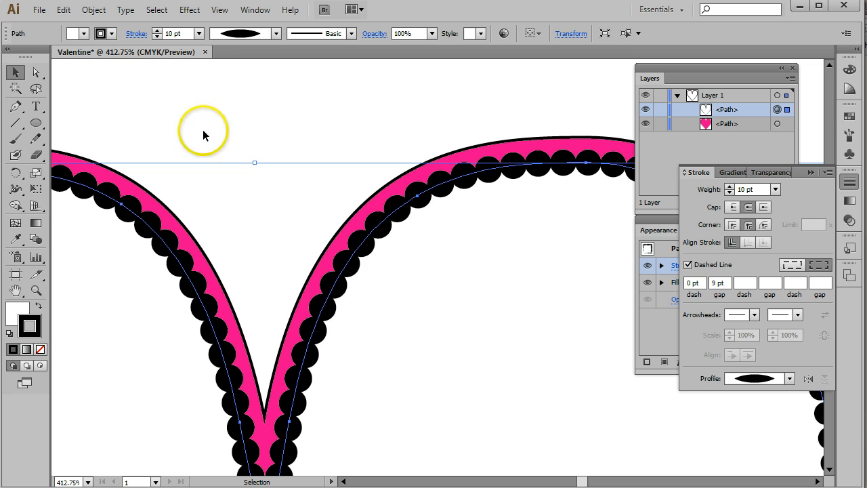
click(790, 378)
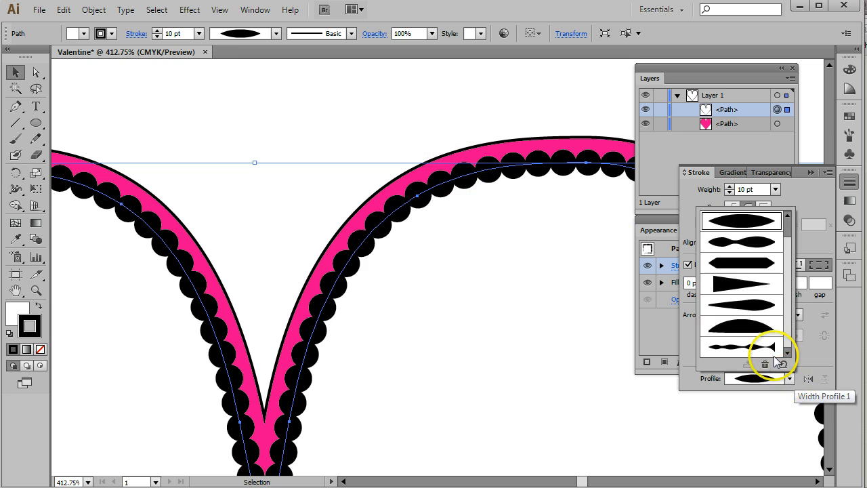
click(774, 356)
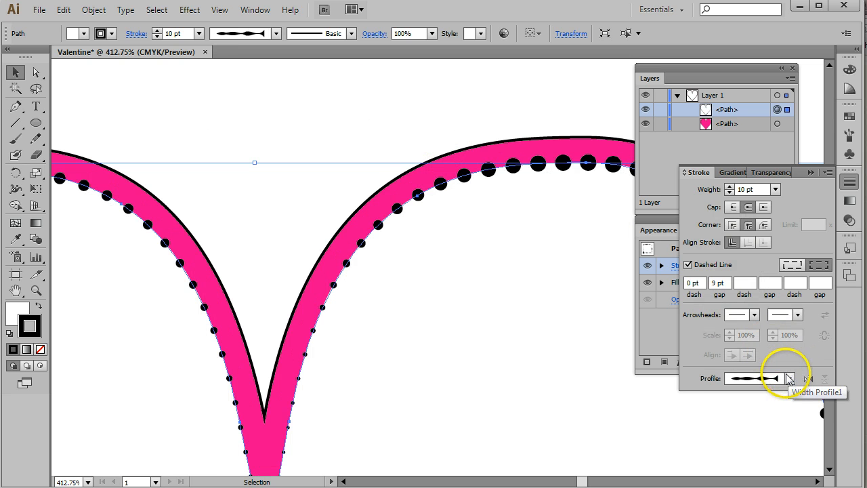
click(790, 378)
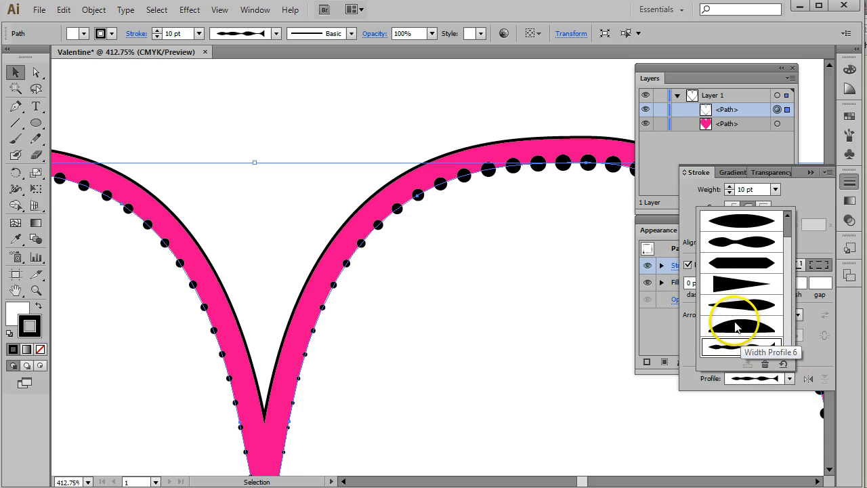
click(737, 328)
click(780, 376)
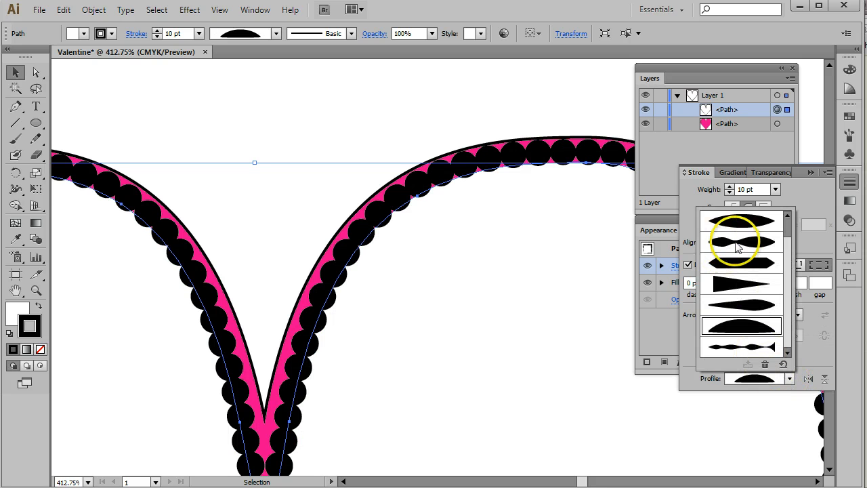
click(787, 215)
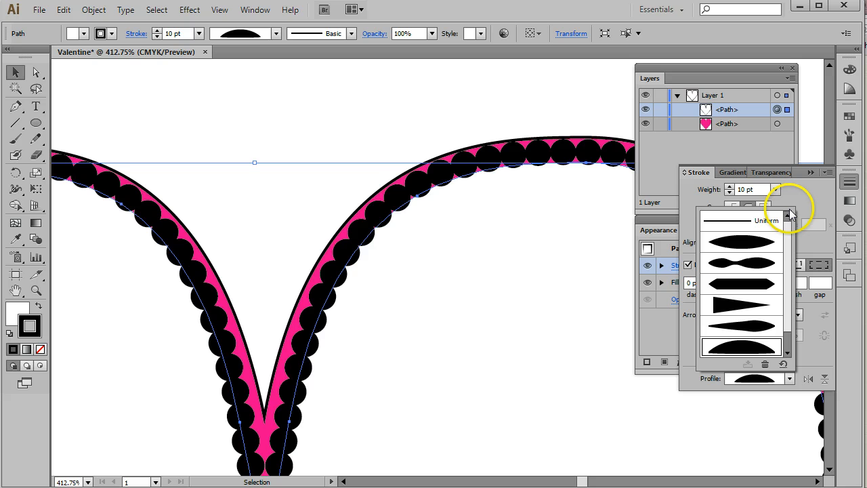
click(704, 220)
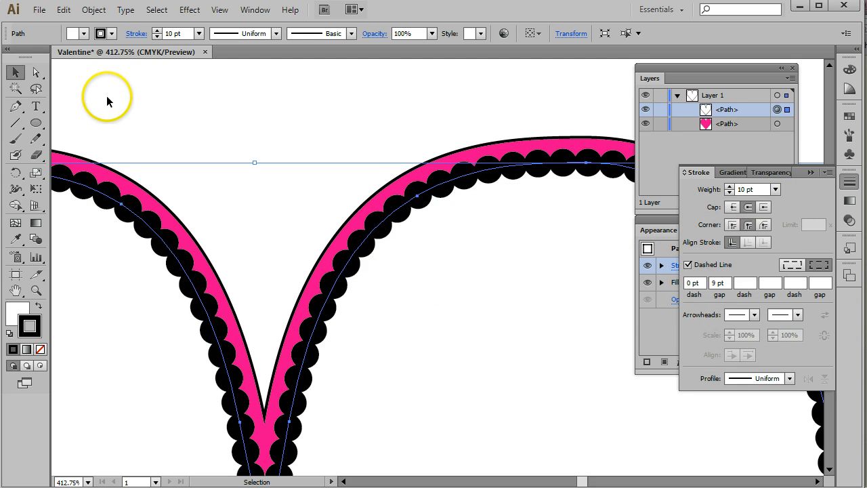
Try a light gray stroke colour on the inner heart, change it to white, and deselect the path
click(108, 34)
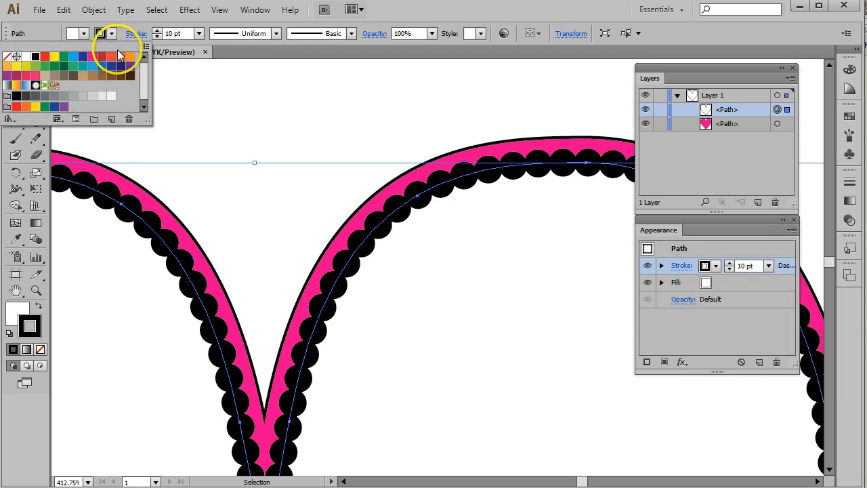
click(112, 97)
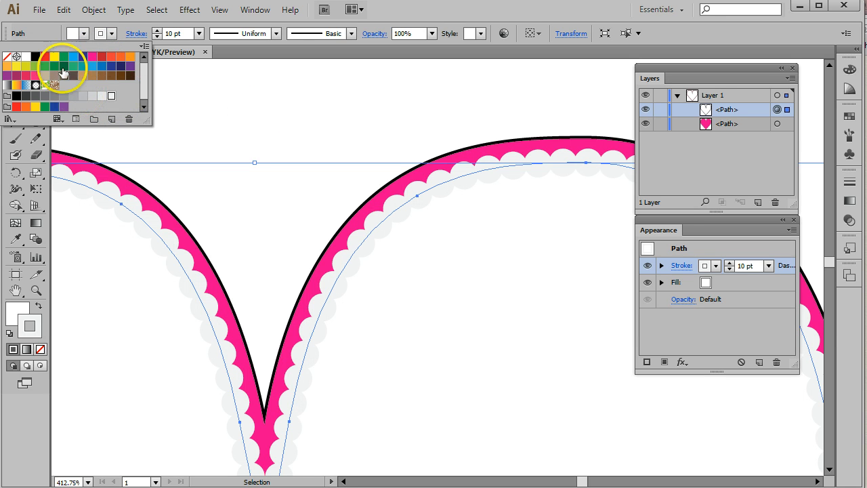
click(25, 57)
key(Escape)
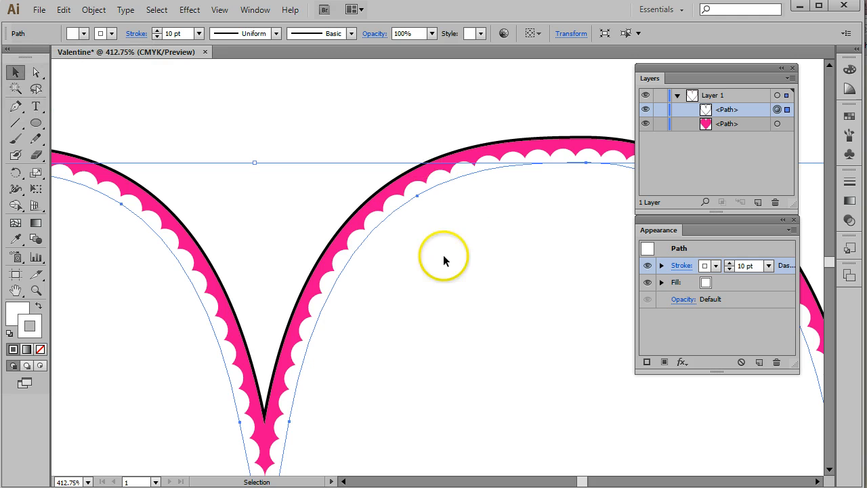
click(210, 108)
Examine the scalloped edge around the whole heart, first with the full artboard in view and closer up
click(220, 9)
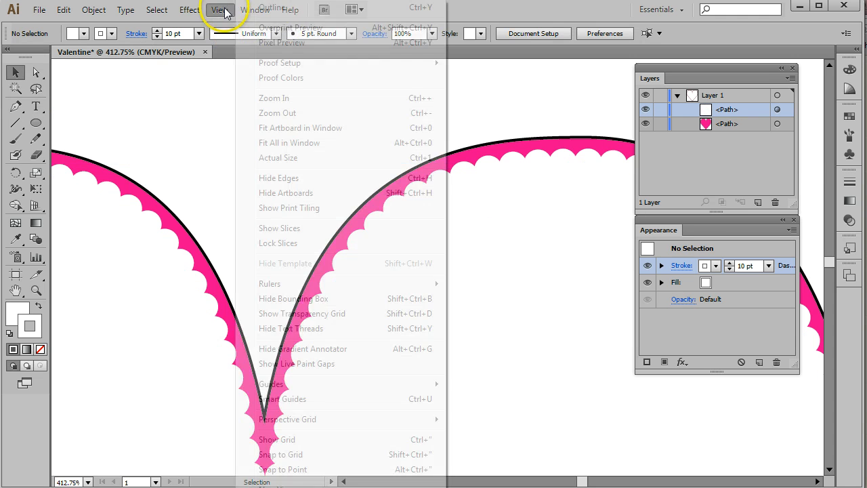
click(318, 130)
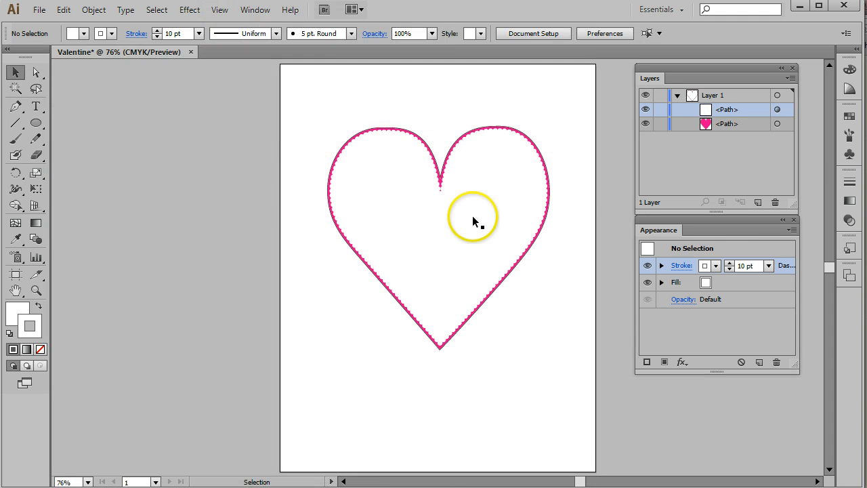
click(35, 290)
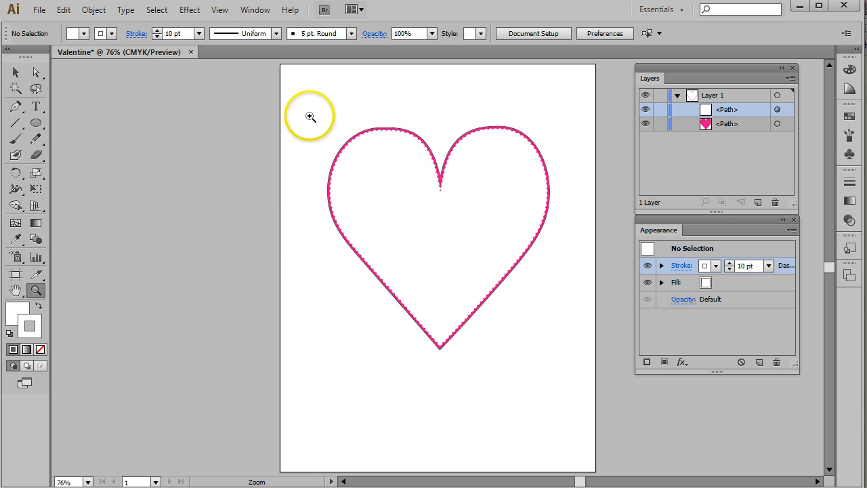
drag(315, 116, 574, 360)
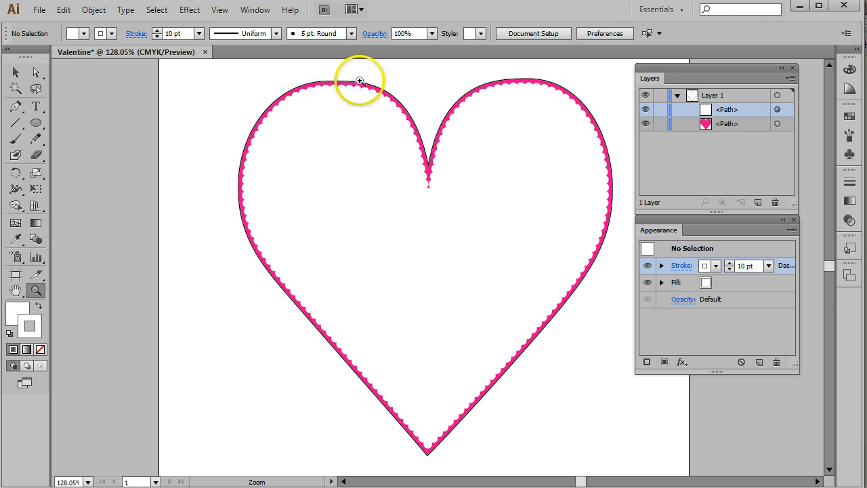
Select the outer pink heart and turn its stroke into a dashed line with round caps
click(13, 72)
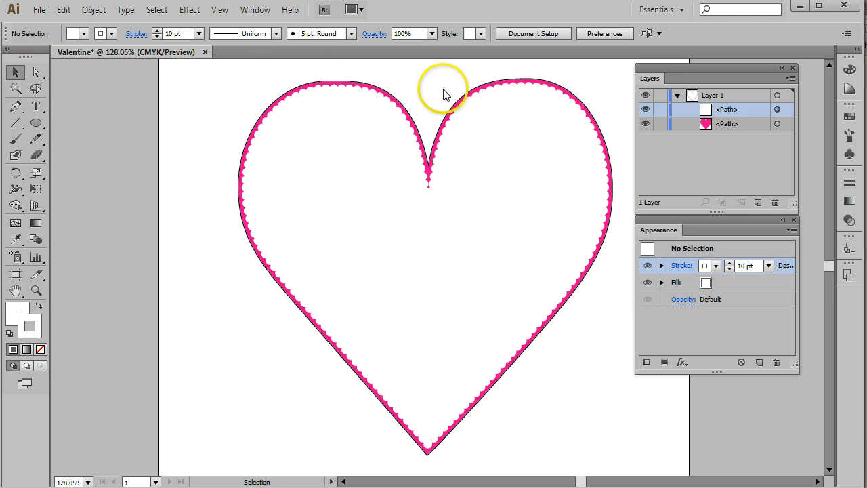
click(742, 127)
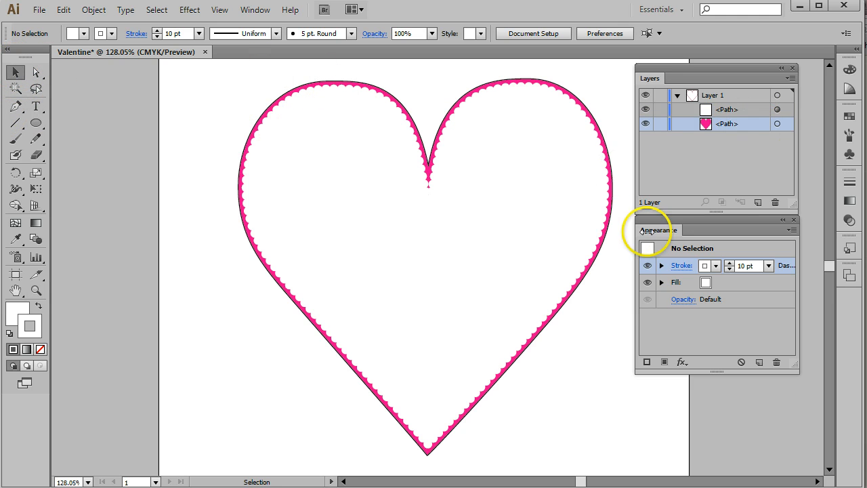
click(778, 124)
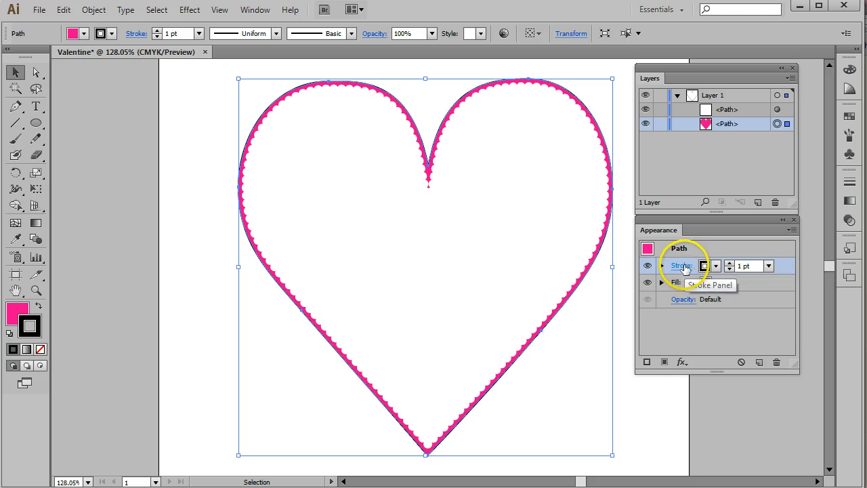
click(683, 266)
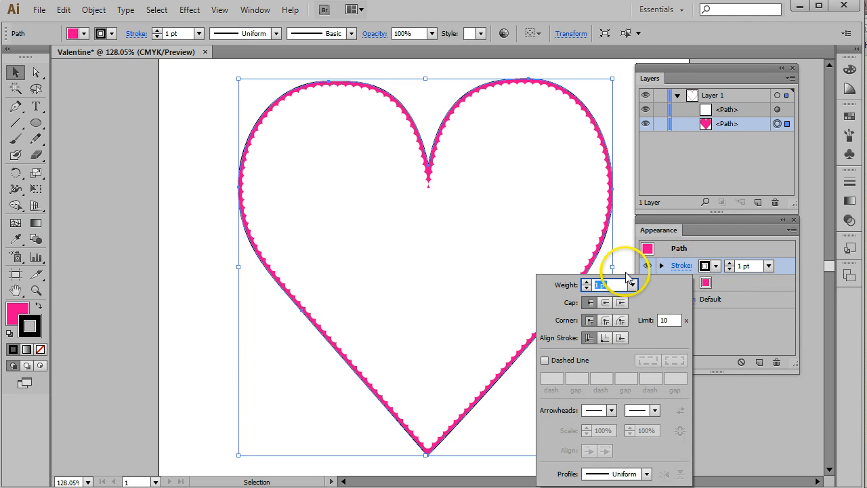
click(684, 267)
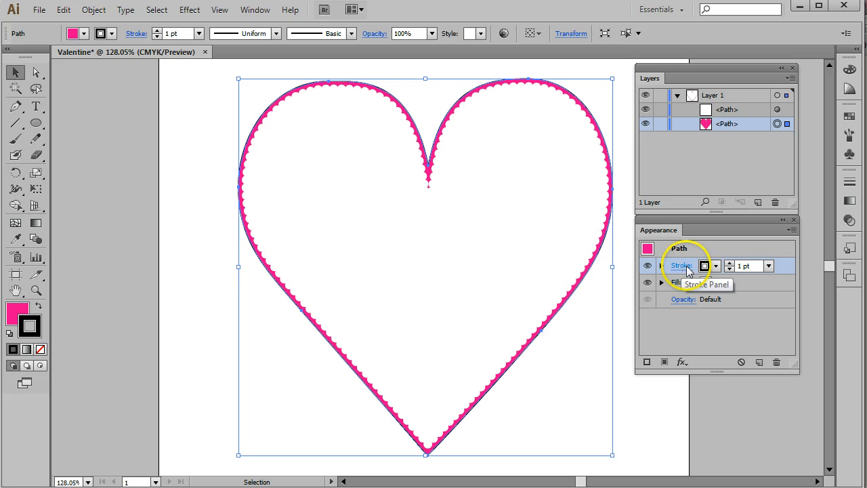
click(686, 266)
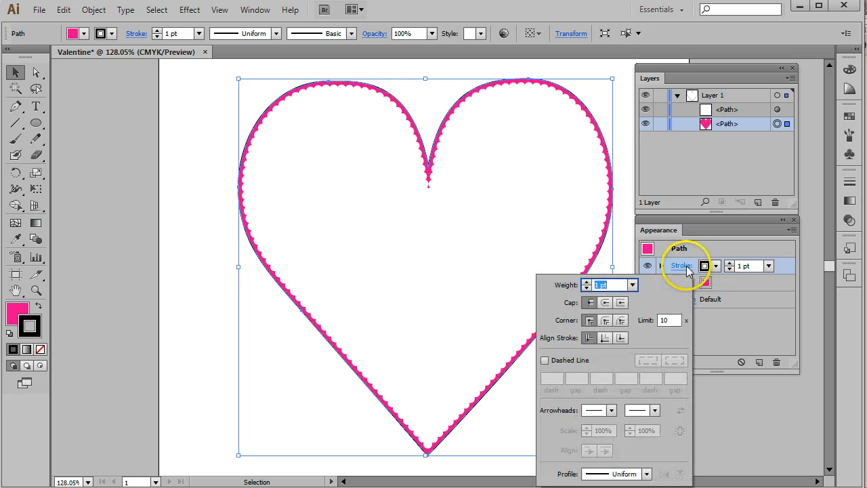
click(605, 304)
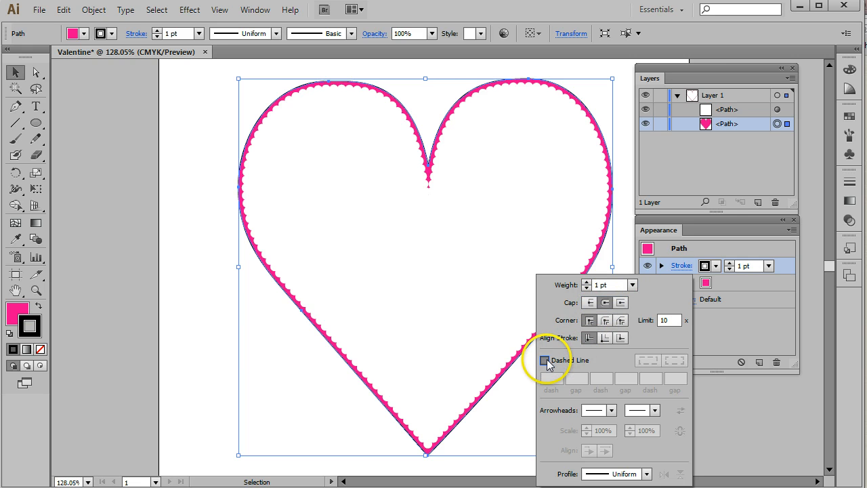
click(545, 360)
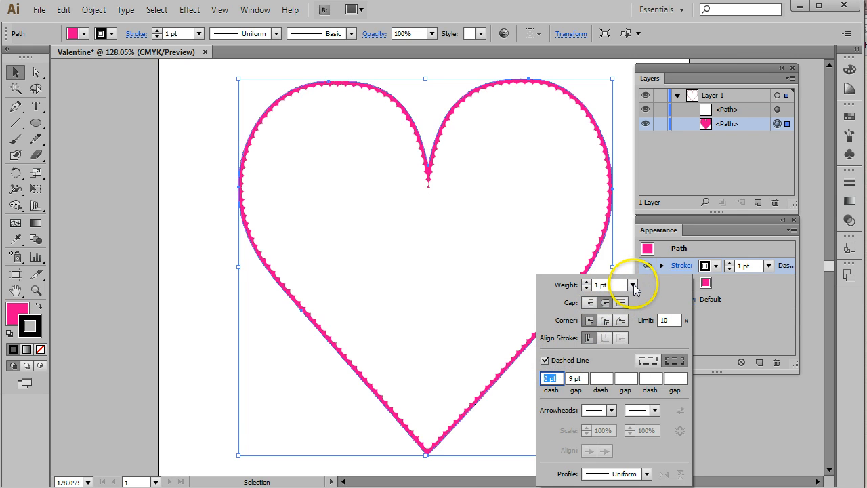
Set the outer heart's dashed stroke to a weight of 18 pt and a gap of 17 pt
click(633, 285)
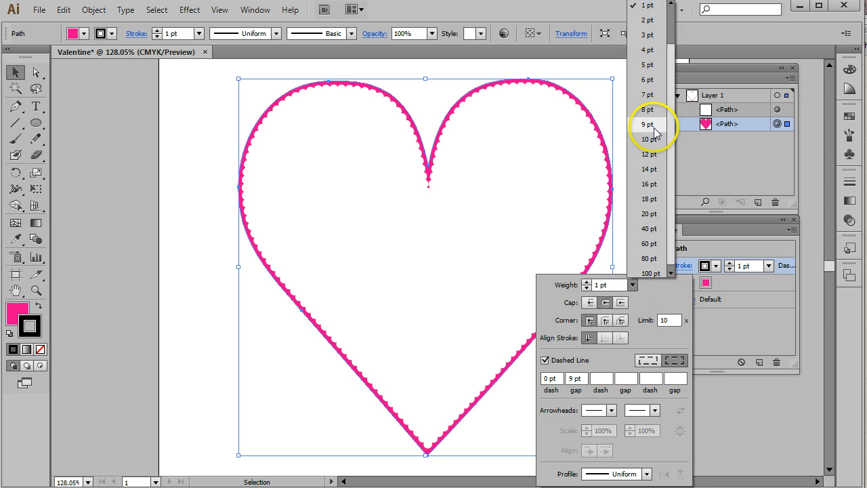
click(650, 199)
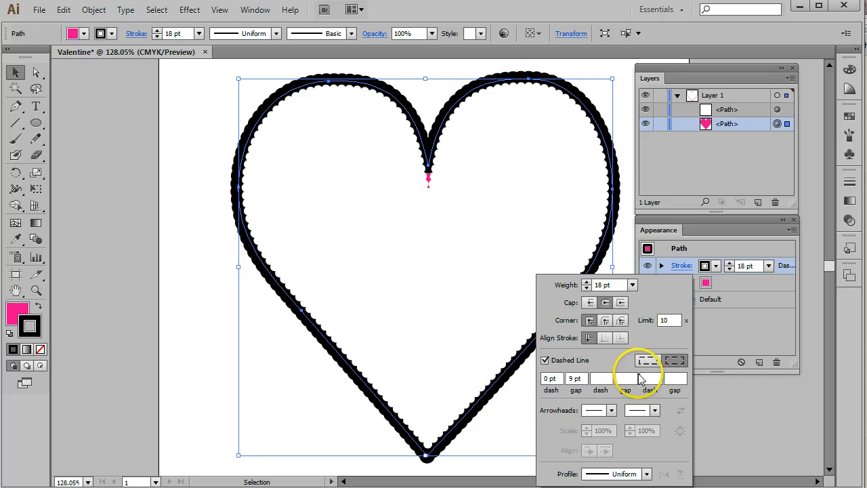
click(582, 377)
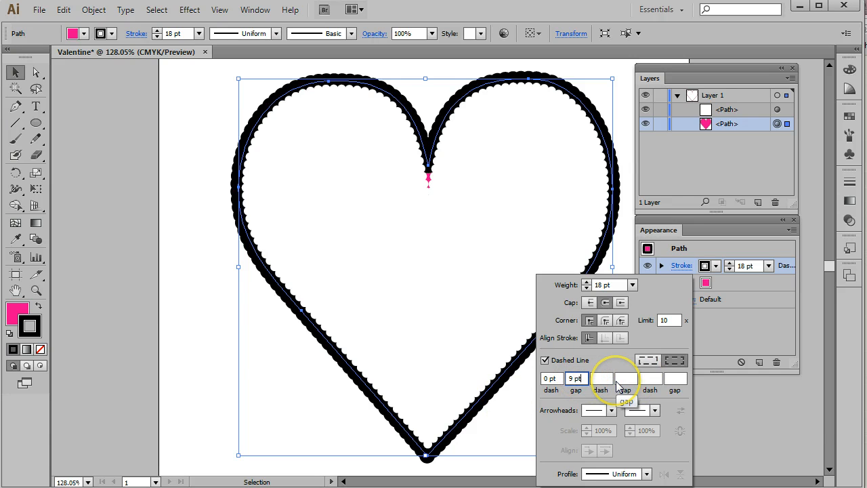
key(Up)
key(Up)
key(Up)
key(Up)
key(Up)
key(Up)
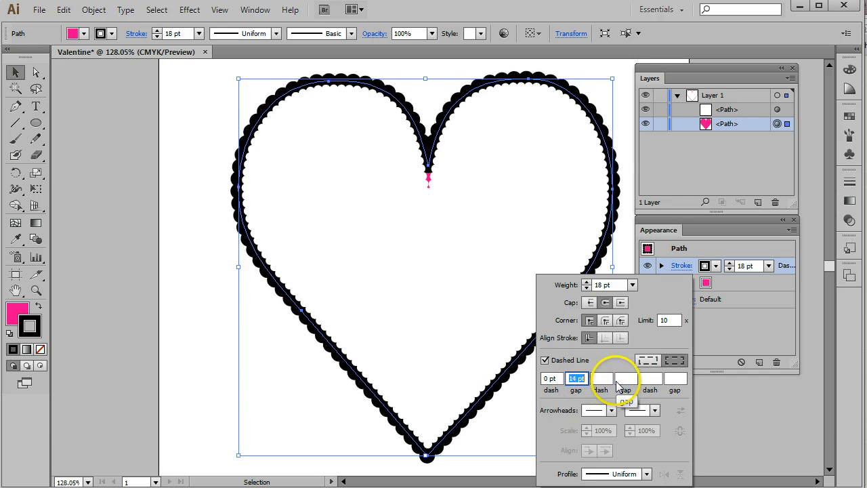
key(Up)
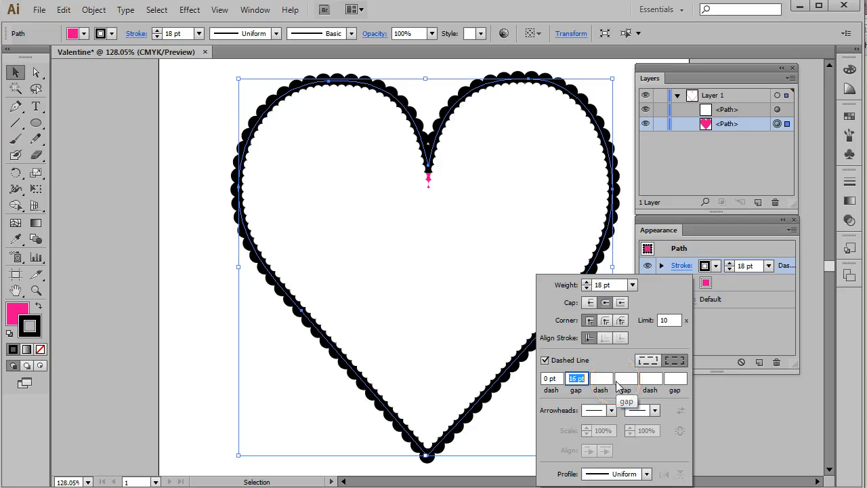
key(Up)
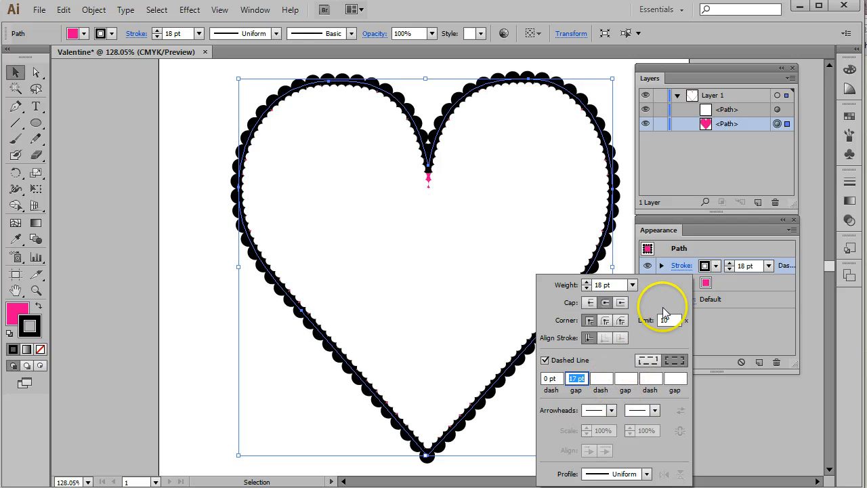
Colour the outer heart's scalloped stroke the same pink as its fill
click(677, 248)
click(717, 267)
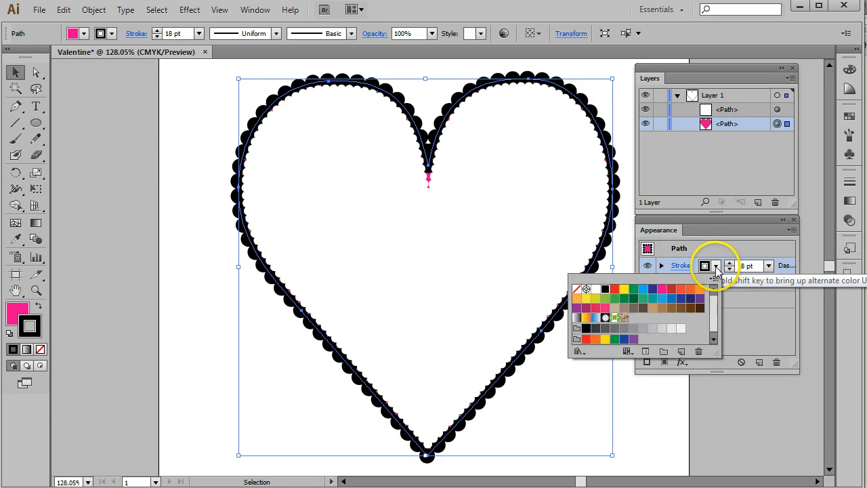
click(662, 290)
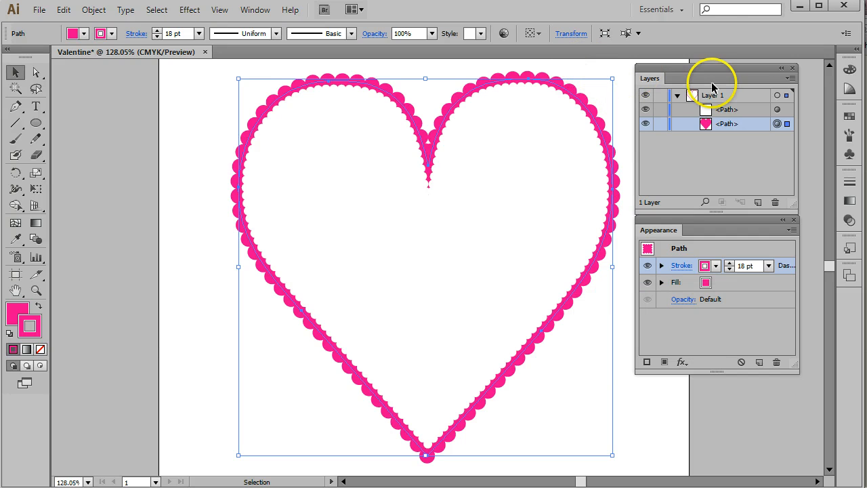
Create an inward copy of the white inner heart with Offset Path at -0.125 in, Miter joins and a miter limit of 6
click(734, 110)
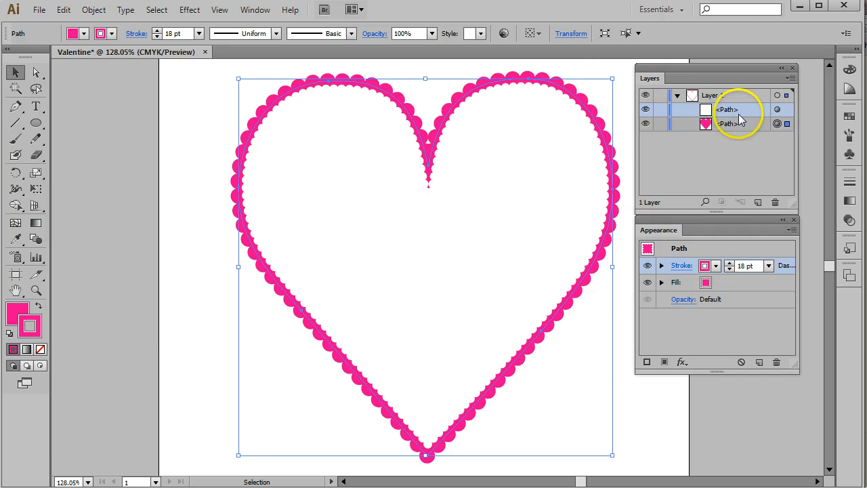
click(777, 110)
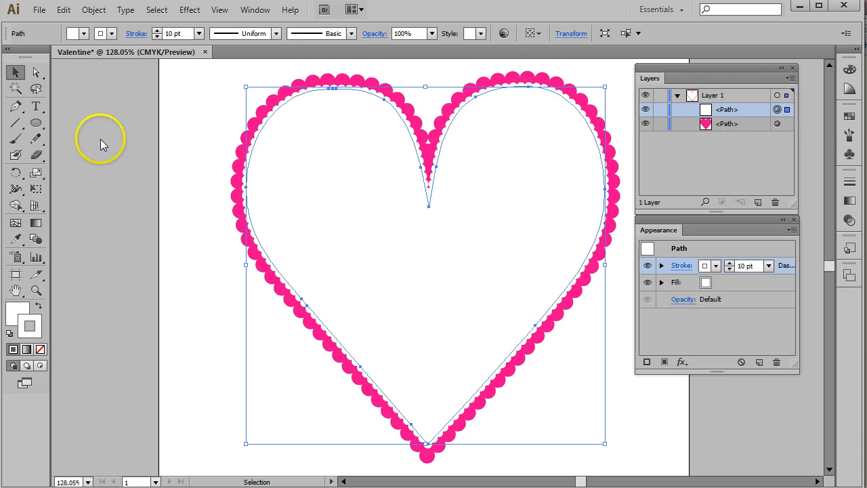
click(93, 10)
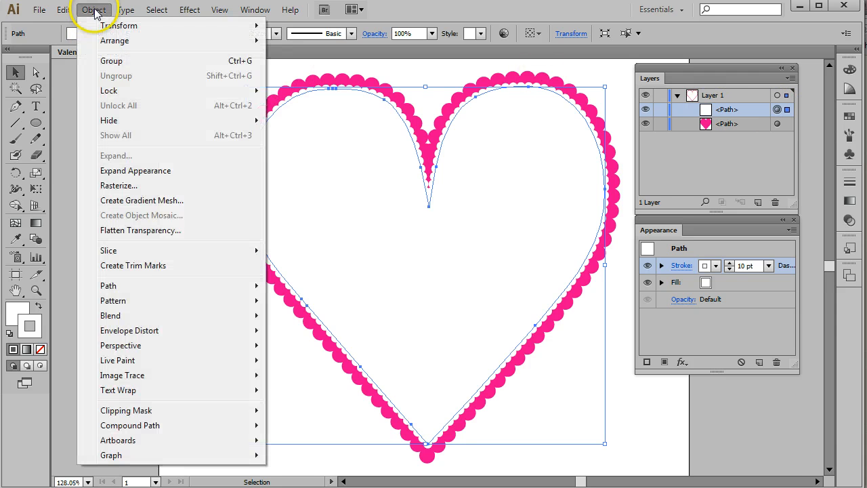
mouse_move(157, 286)
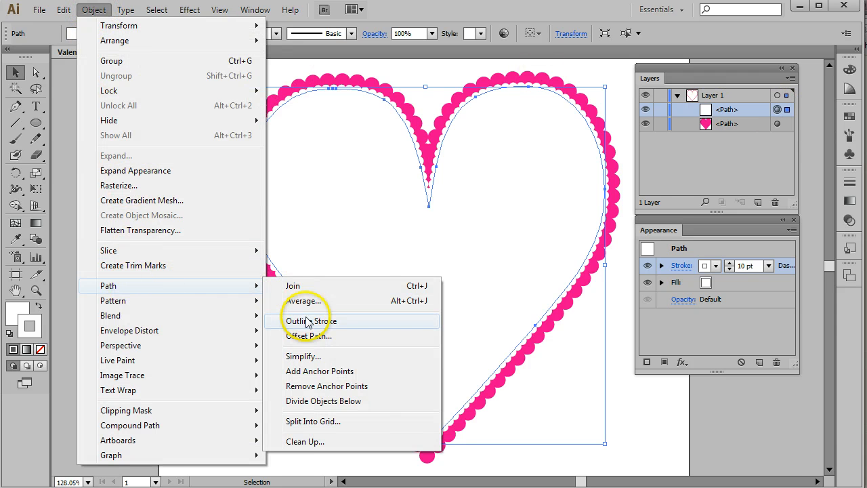
click(308, 337)
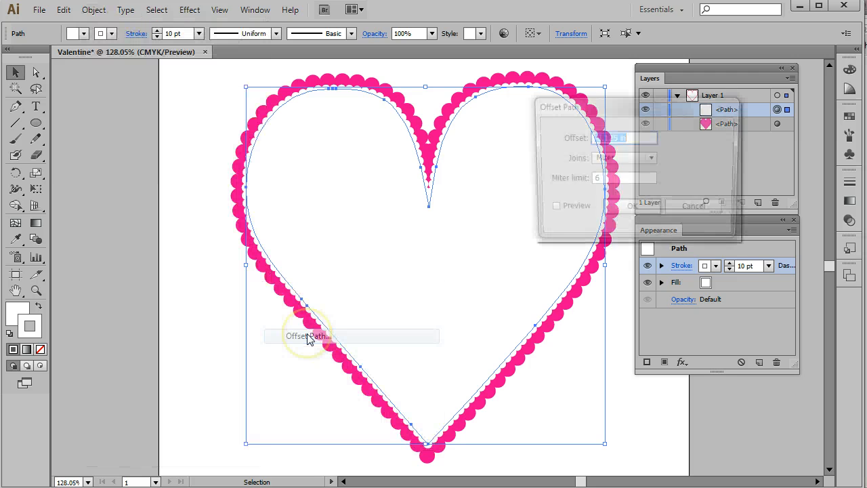
click(551, 210)
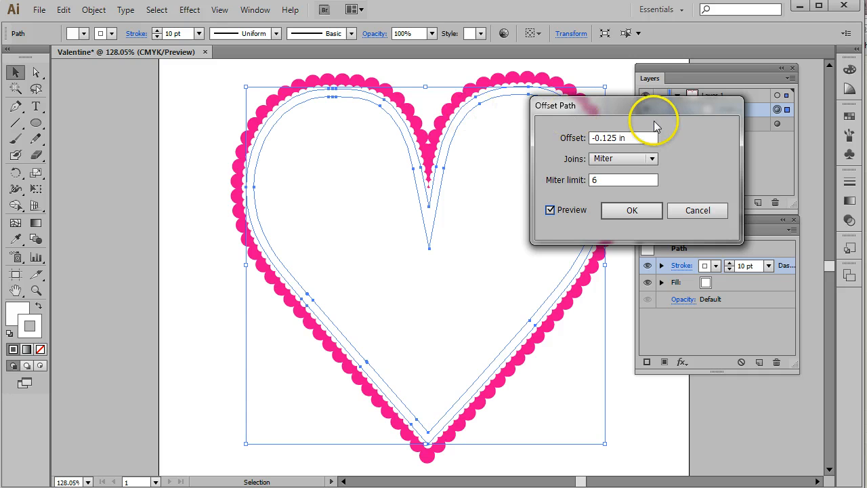
click(631, 211)
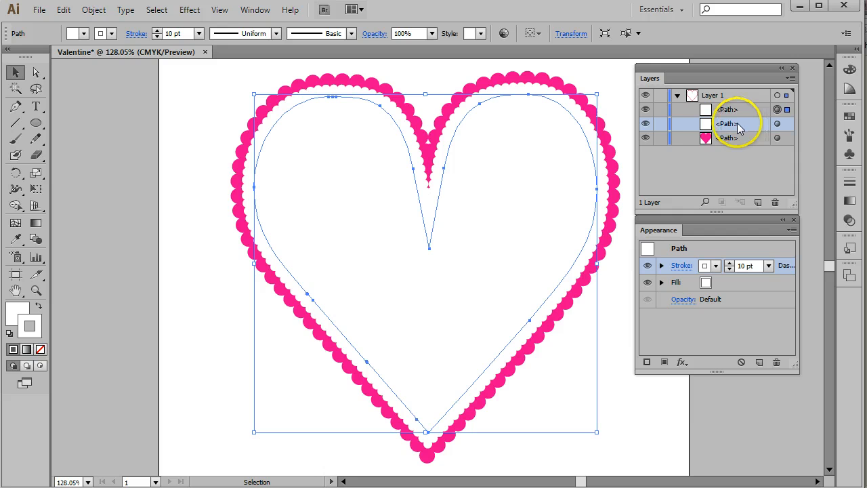
Compare the two white hearts by hiding and reshowing each in turn, and leave the innermost one selected
click(645, 126)
click(646, 124)
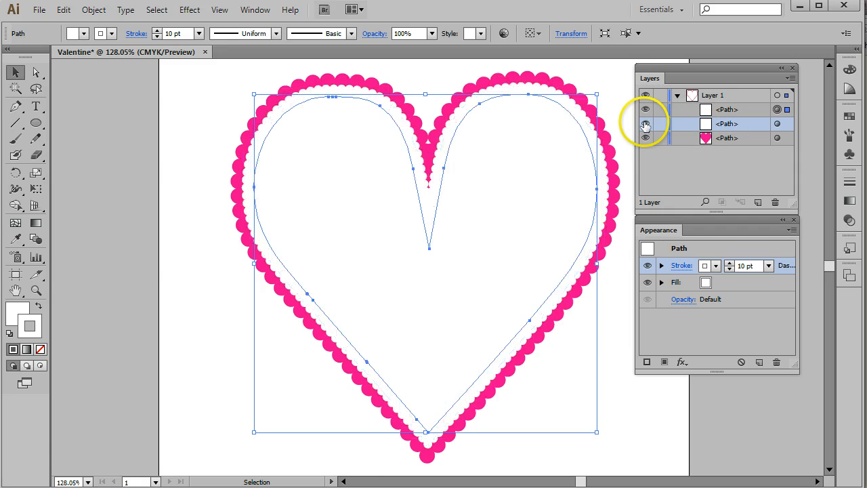
click(645, 109)
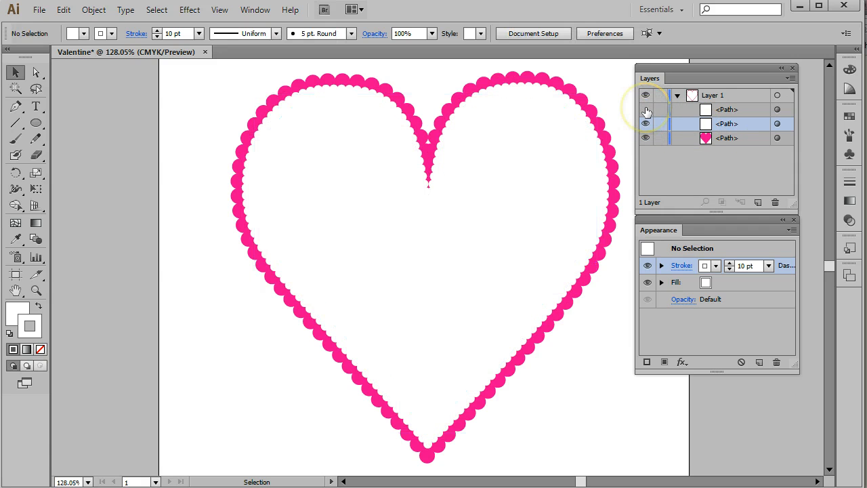
click(751, 110)
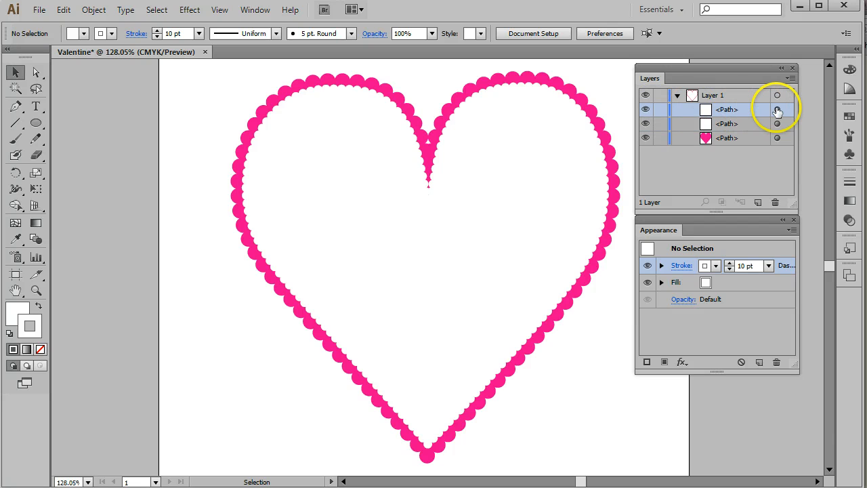
click(777, 110)
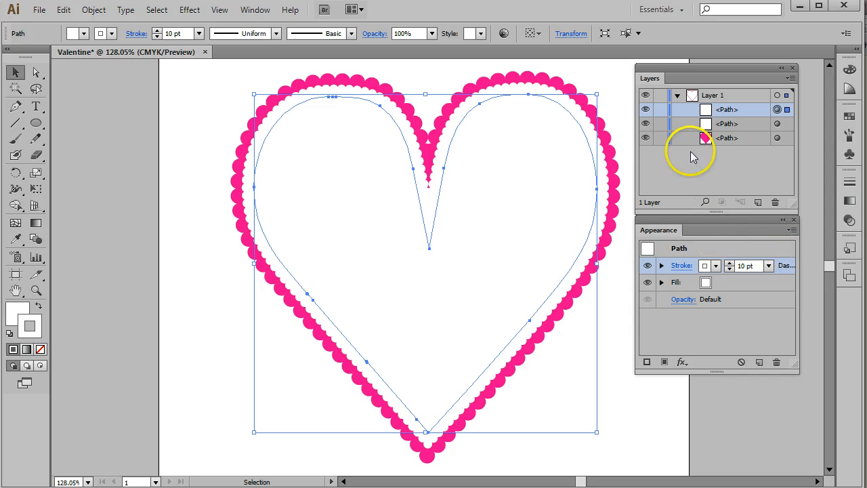
click(646, 124)
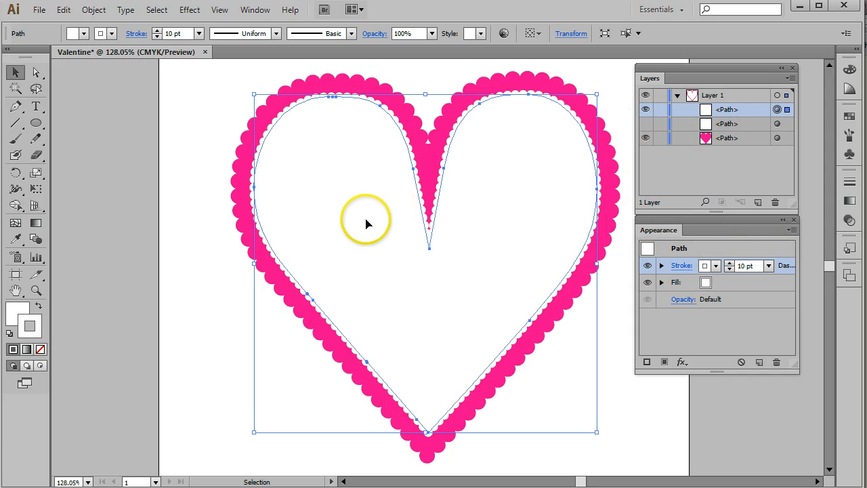
click(645, 127)
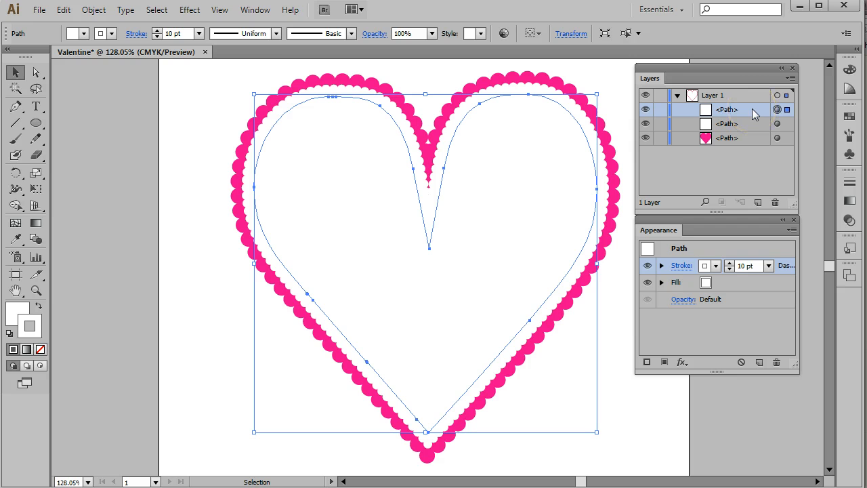
Give the innermost heart a CMYK Magenta stroke, try the same colour as its fill, and set the fill to None
click(111, 33)
click(93, 60)
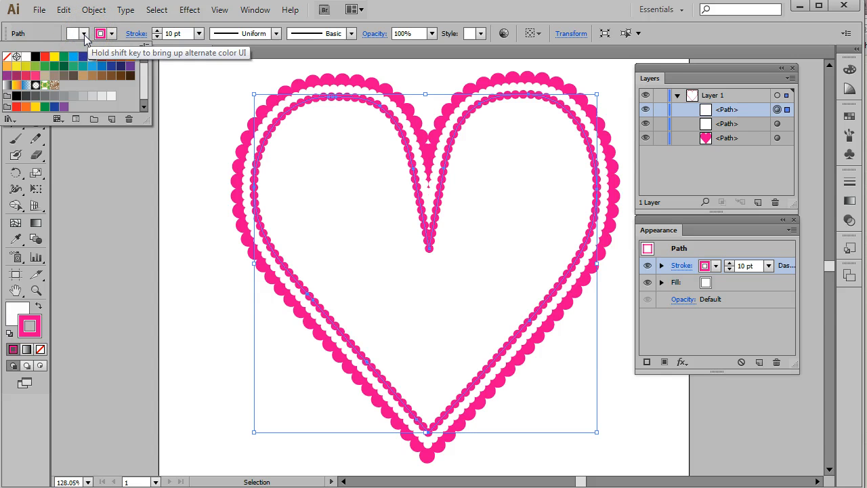
click(84, 34)
click(85, 34)
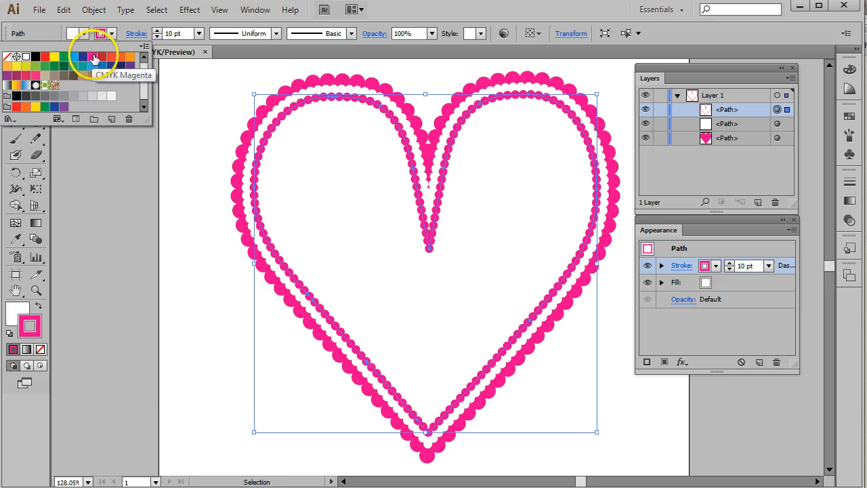
click(93, 60)
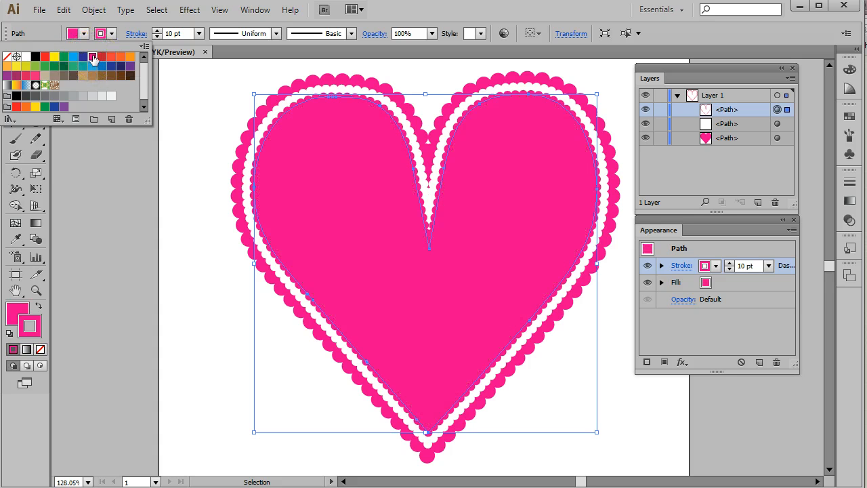
click(7, 58)
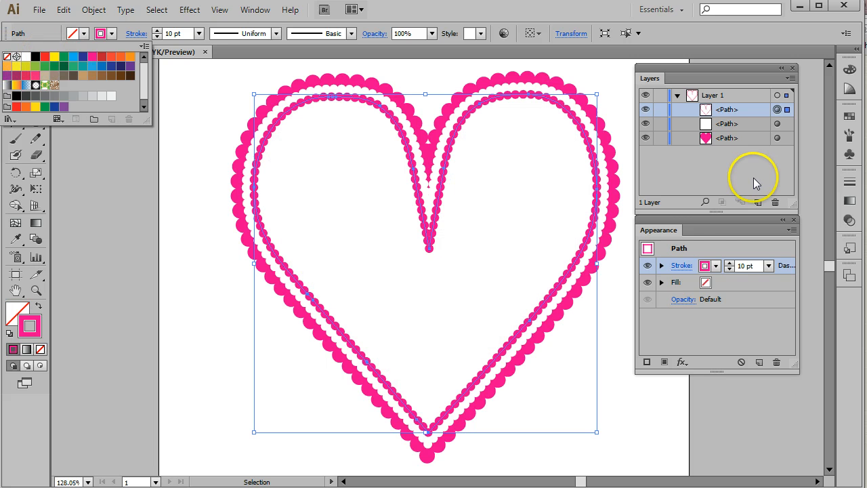
click(758, 173)
Set the innermost heart's dashed stroke to a weight of 5 pt and a gap of 15 pt, and deselect the path
click(684, 266)
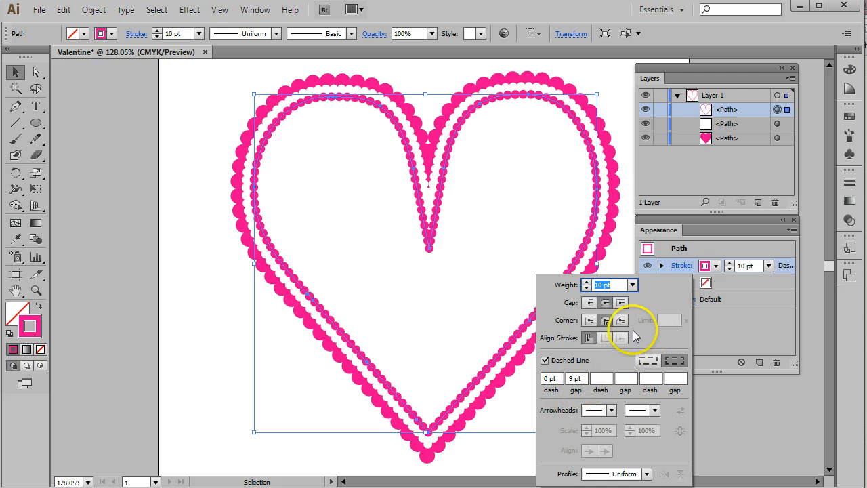
click(633, 285)
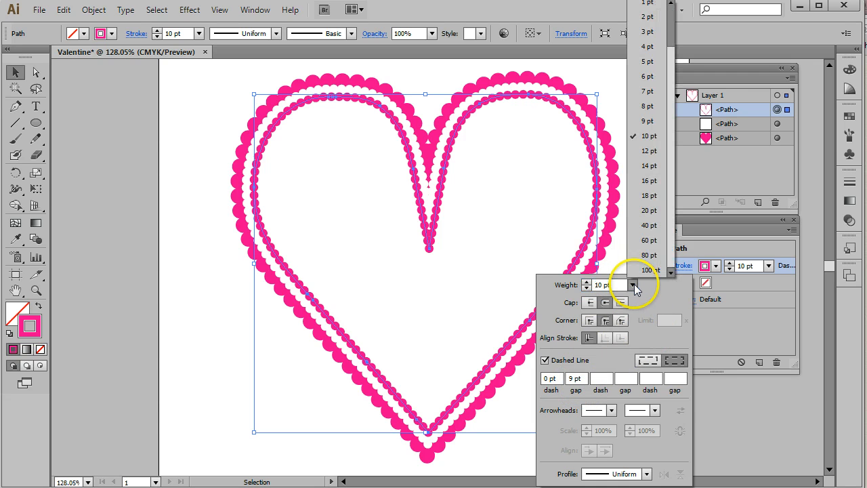
click(649, 62)
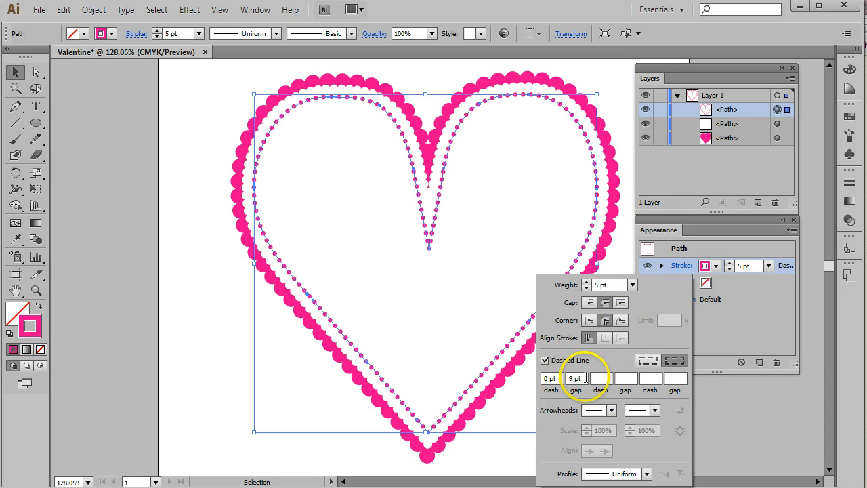
key(Up)
key(Up)
key(Up)
key(Up)
key(Up)
key(Up)
key(Up)
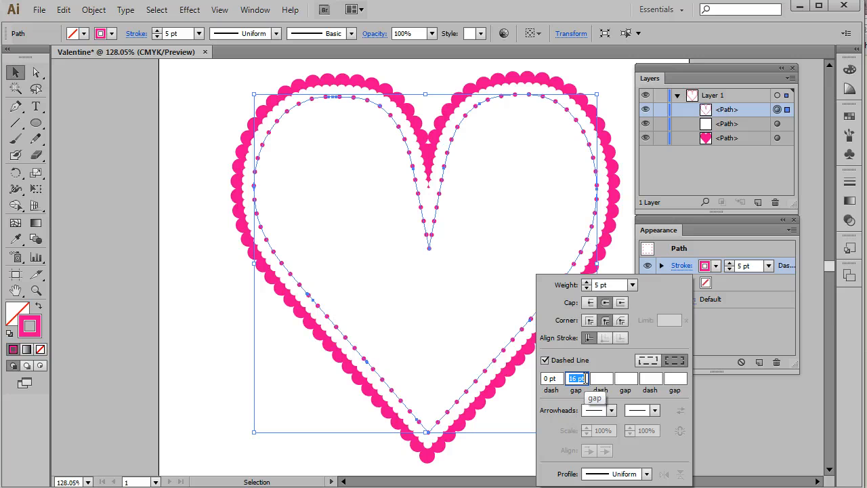
key(Down)
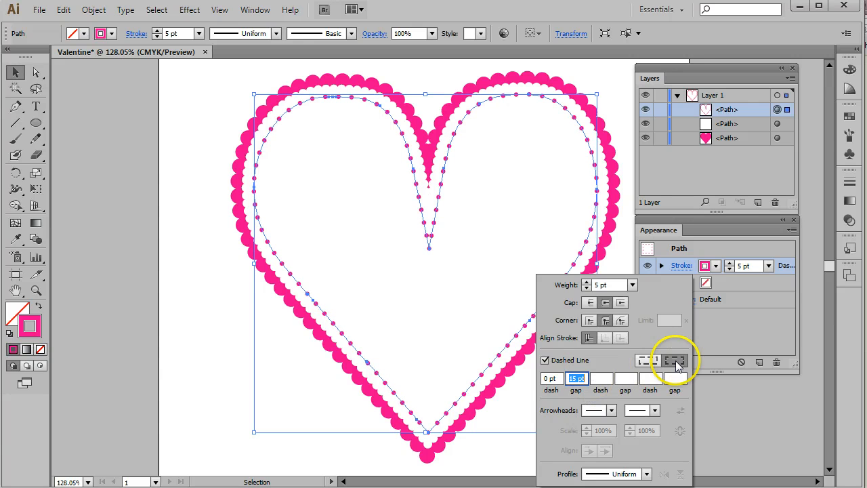
click(726, 330)
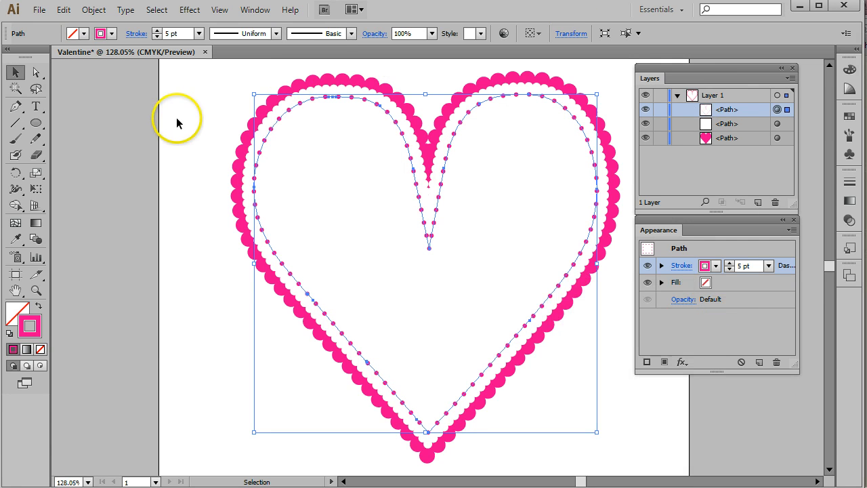
click(180, 80)
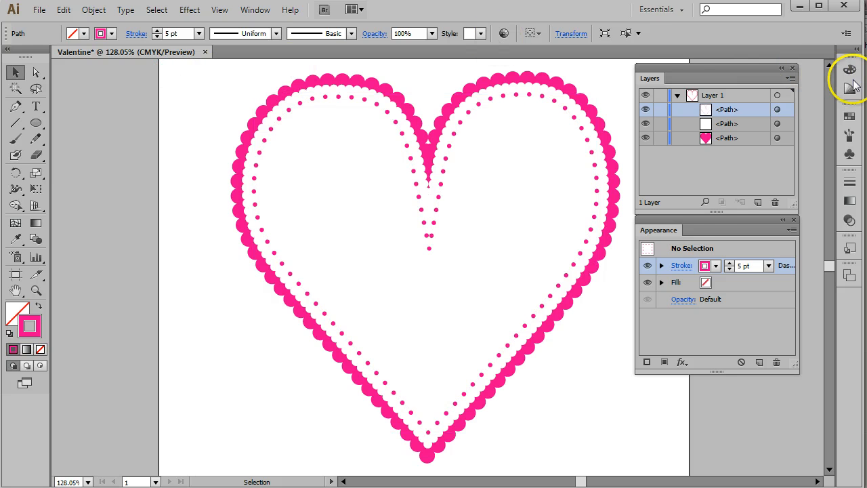